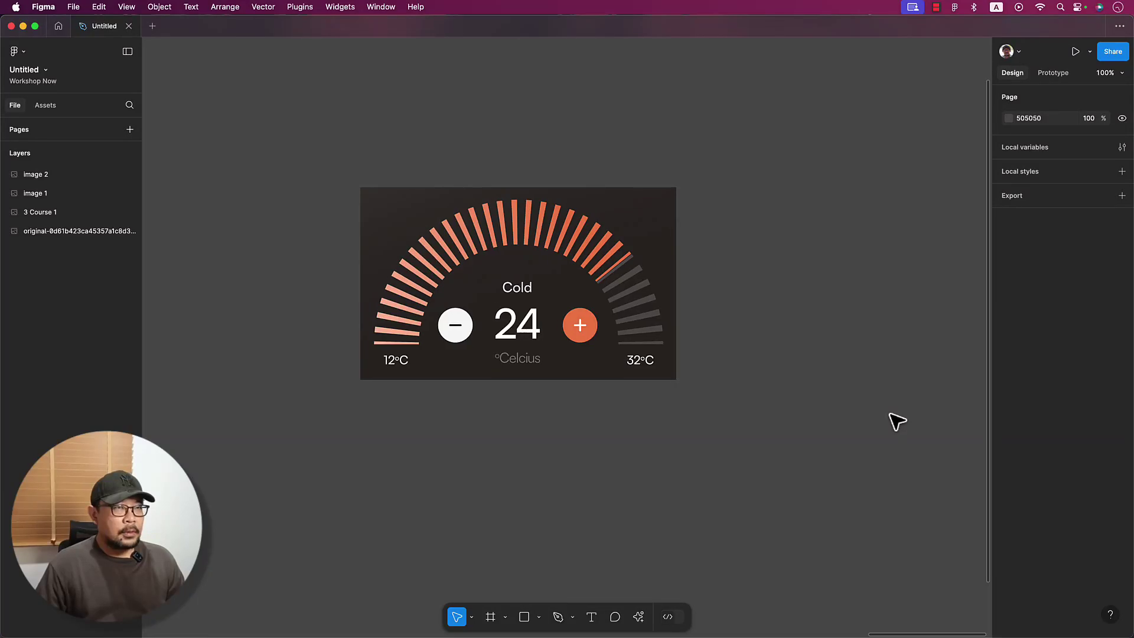
Pan the canvas from the thermostat reference over to the Figma course promo banner
scroll(897, 421, "up", 2)
scroll(897, 421, "left", 2)
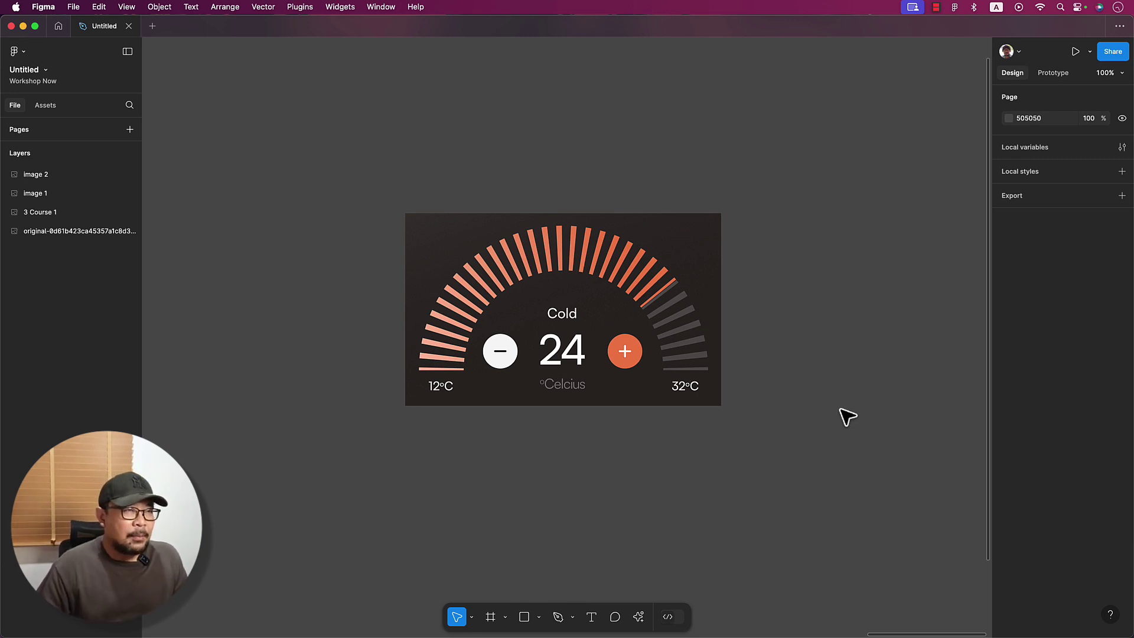
scroll(848, 417, "left", 5)
scroll(848, 417, "left", 5)
Scroll around the course banner and pan to an empty stretch of canvas
scroll(847, 417, "left", 5)
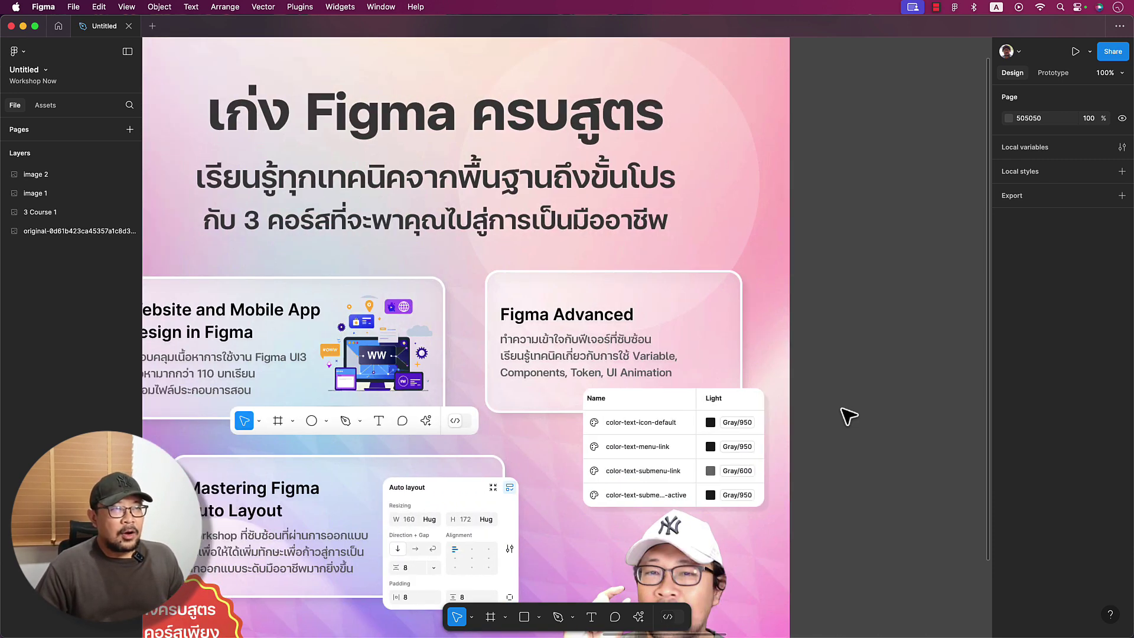
scroll(848, 417, "left", 3)
scroll(848, 417, "left", 2)
scroll(848, 417, "down", 1)
scroll(848, 417, "down", 2)
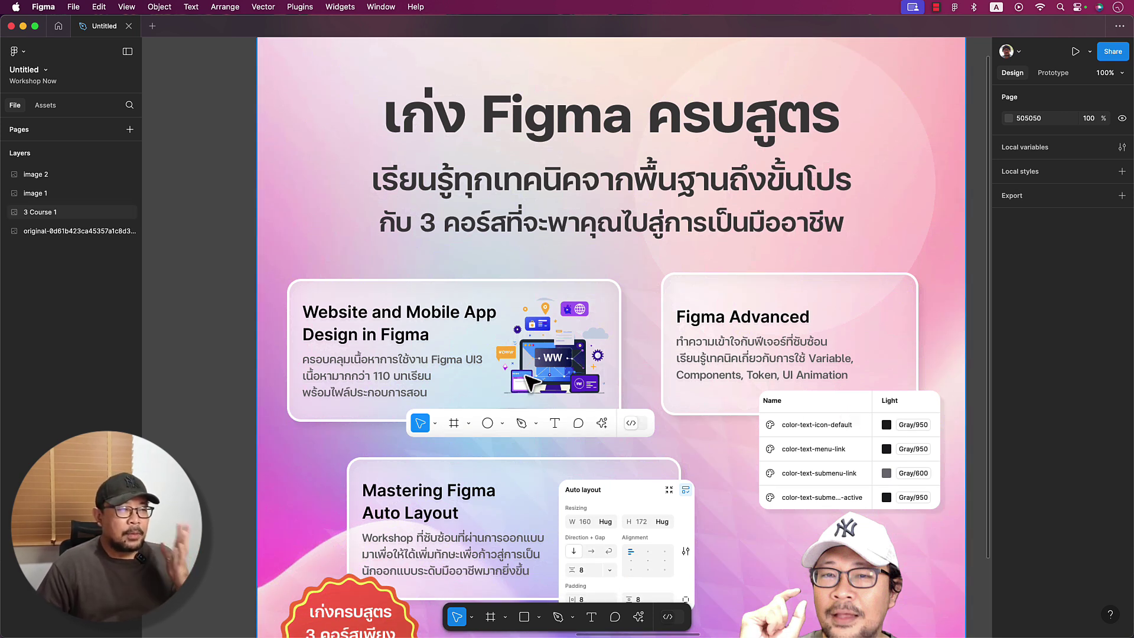
scroll(407, 411, "down", 1)
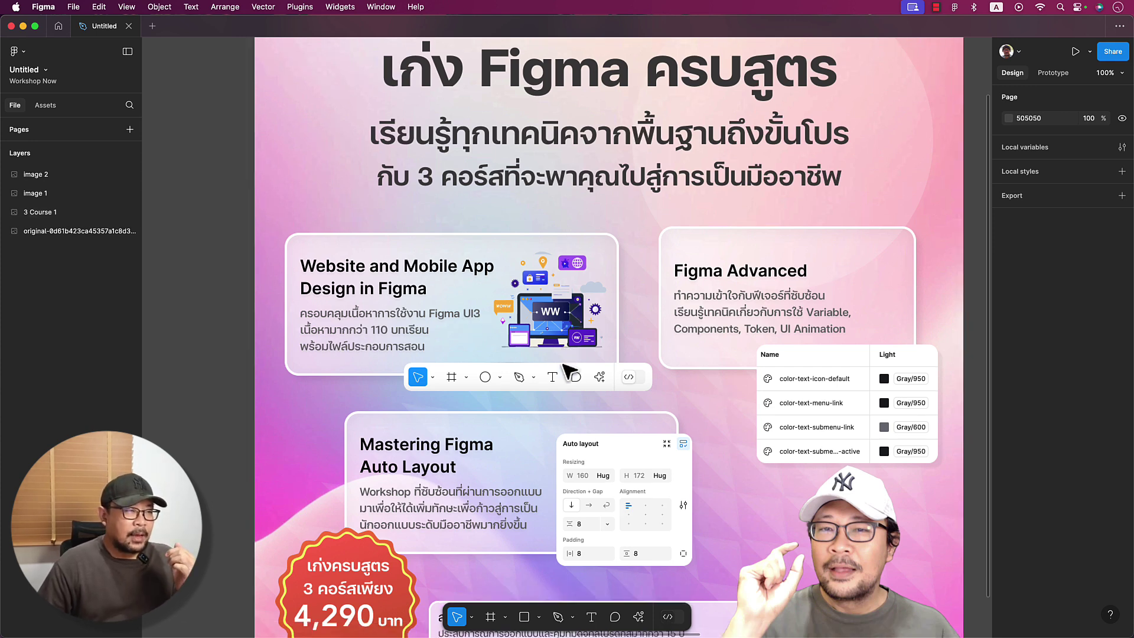
scroll(519, 361, "down", 5)
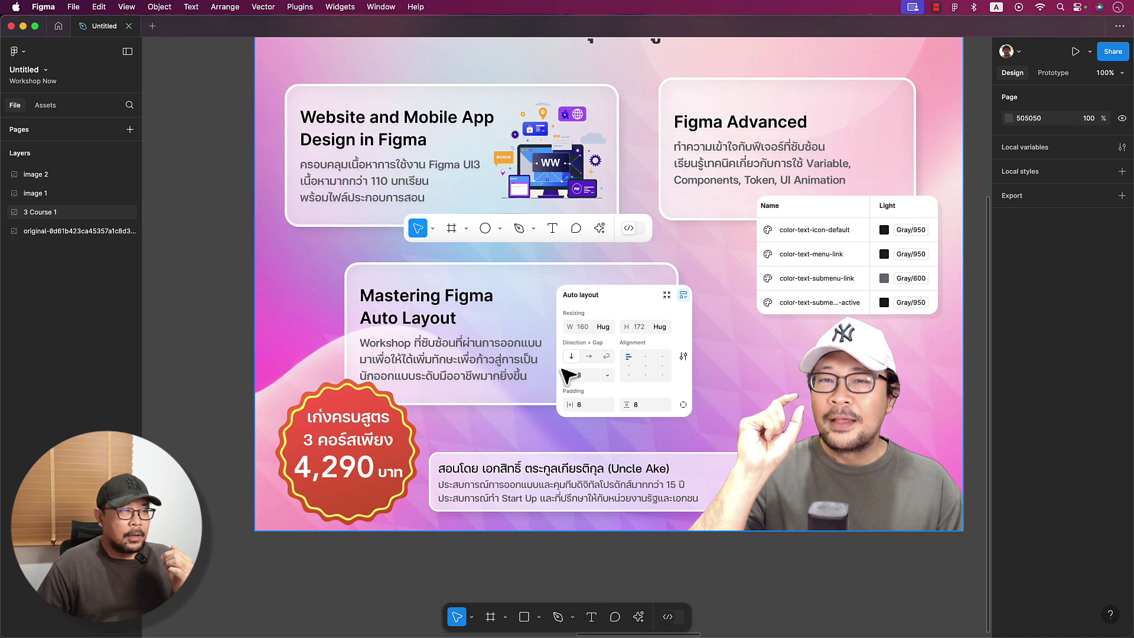
scroll(566, 360, "up", 1)
scroll(567, 360, "right", 2)
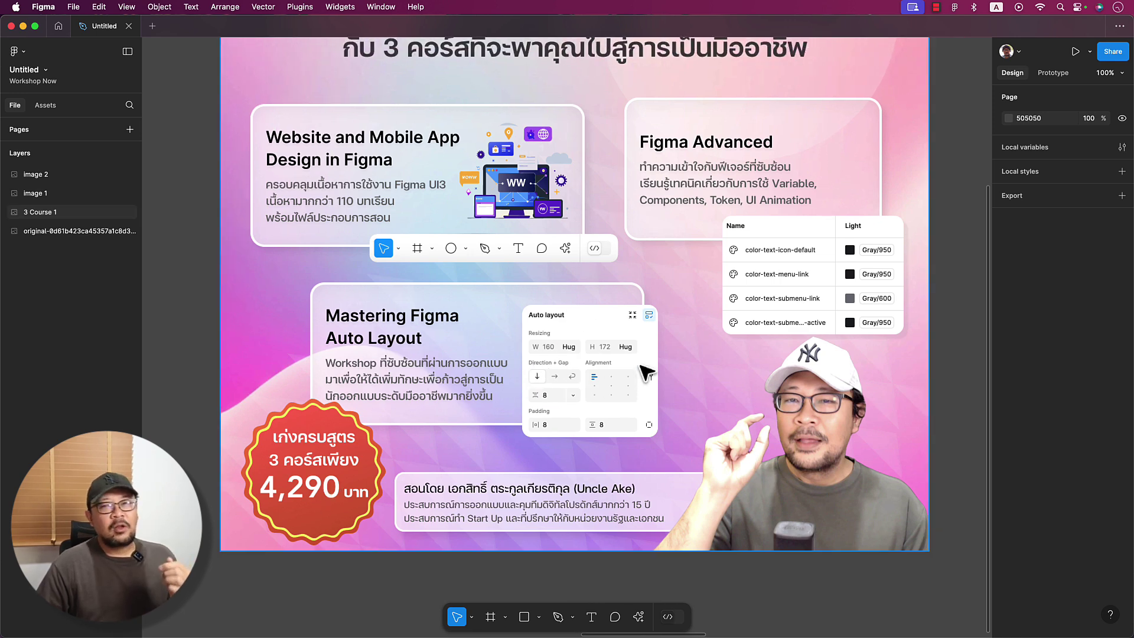
scroll(676, 354, "right", 1)
scroll(674, 349, "right", 10)
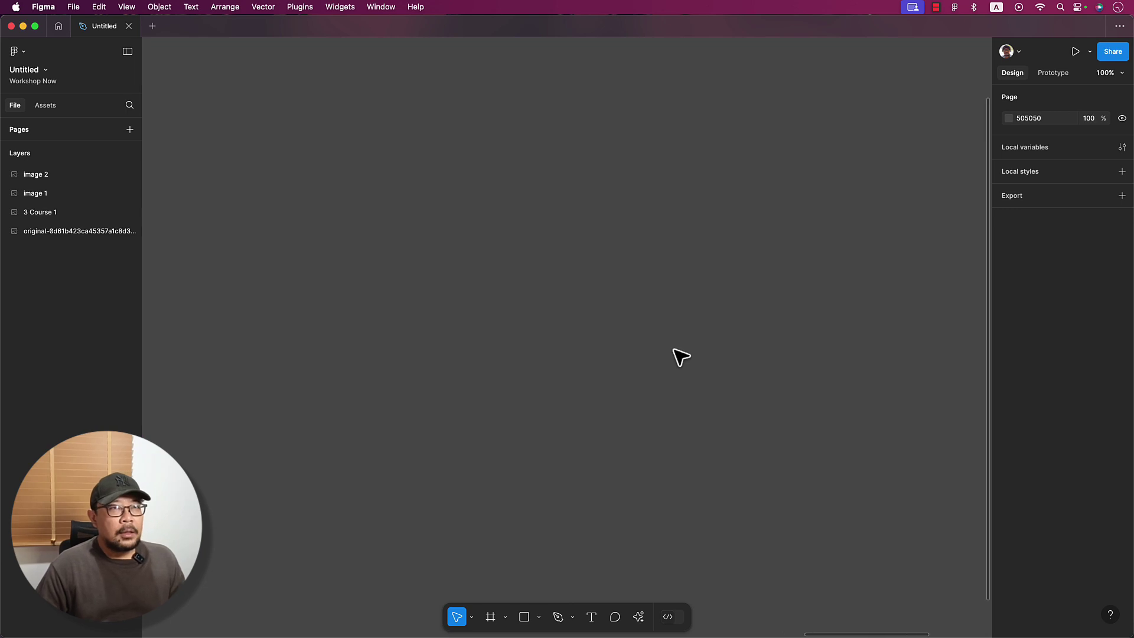
Draw Rectangle 1 on the empty canvas and size it to 120 × 8
scroll(680, 357, "right", 5)
scroll(680, 356, "right", 2)
scroll(680, 356, "right", 2)
scroll(681, 357, "right", 5)
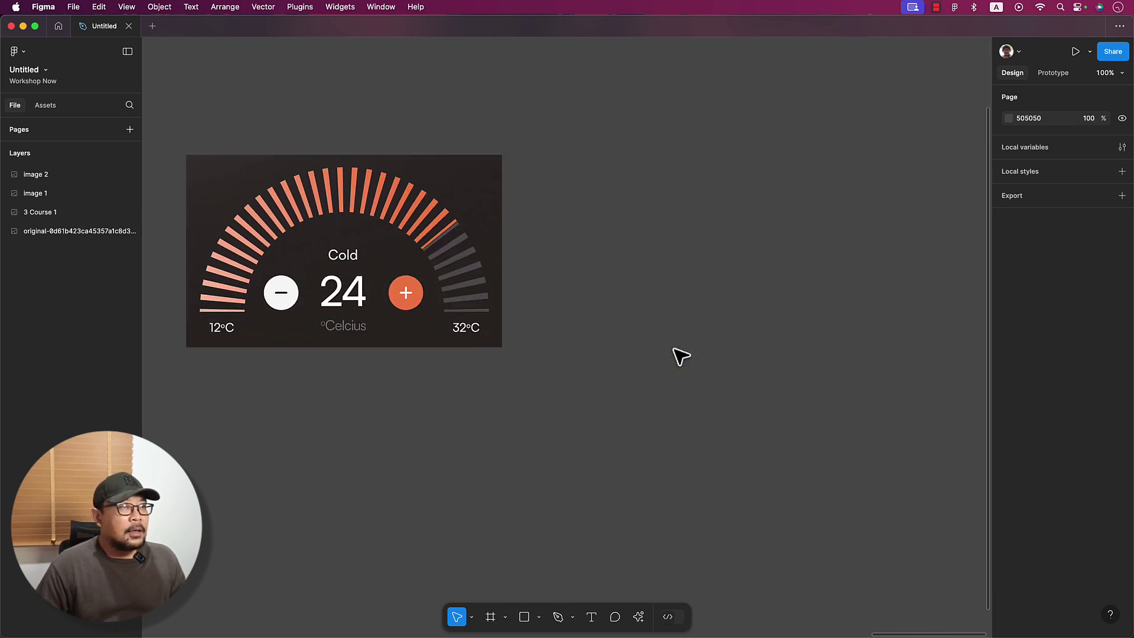
scroll(680, 356, "right", 8)
scroll(680, 357, "right", 4)
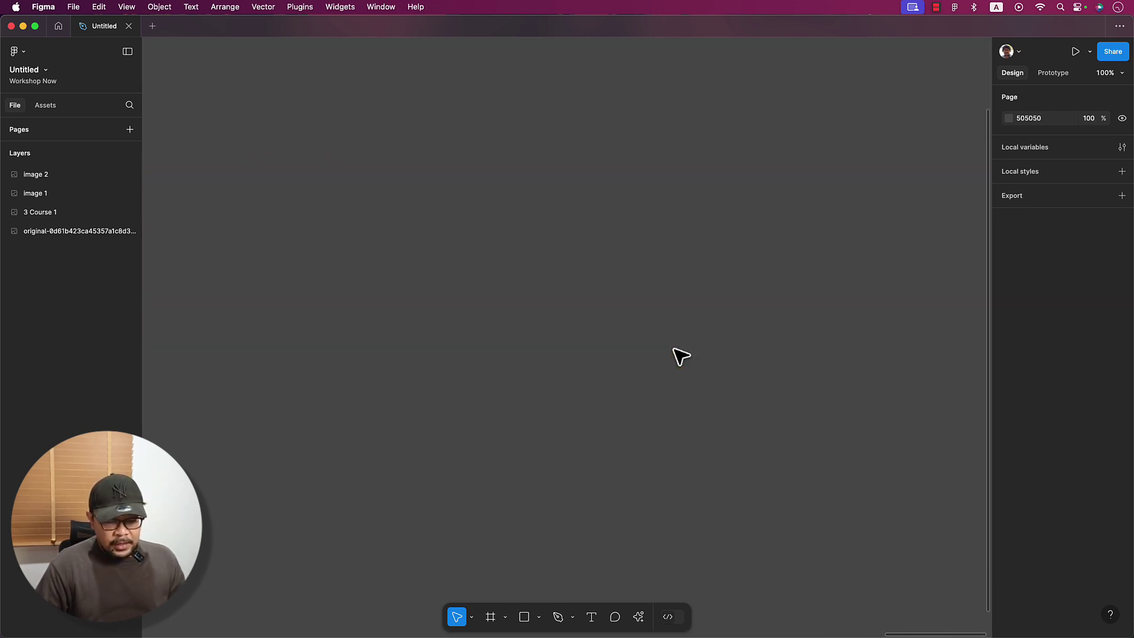
key("r")
left_click_drag(547, 323, 644, 335)
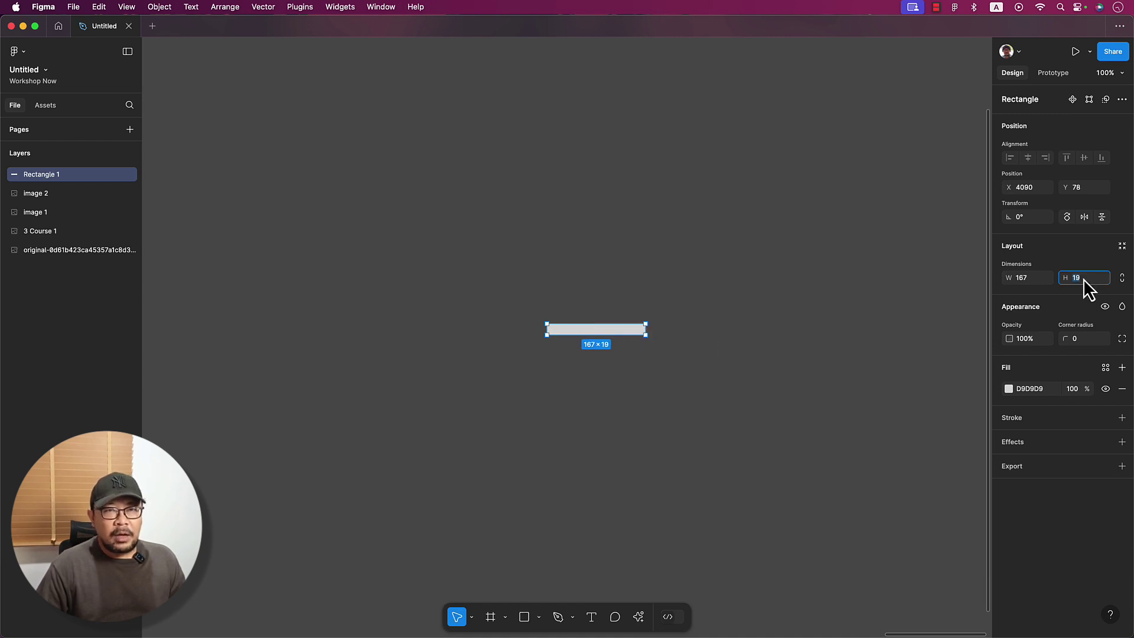
type("8")
key("Return")
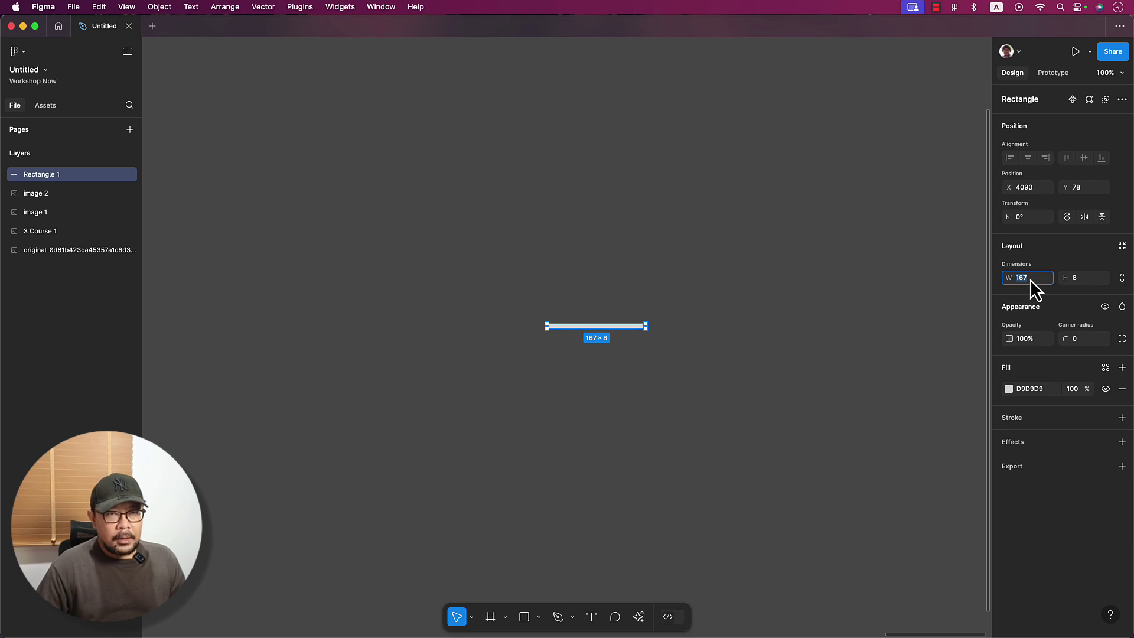
type("120")
key("Return")
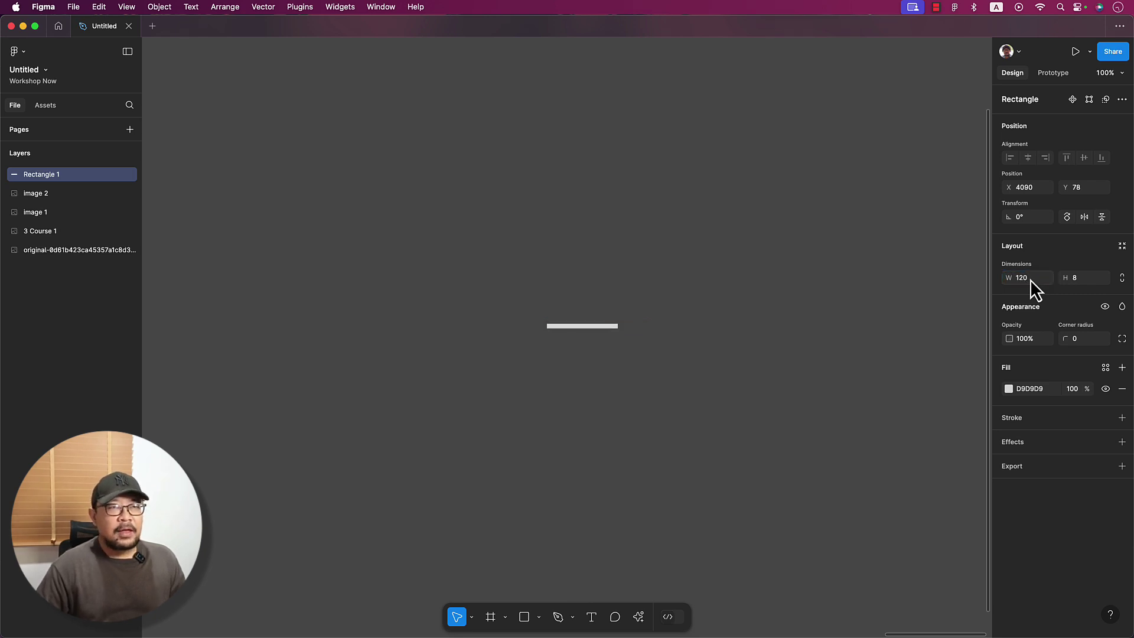
left_click(598, 331)
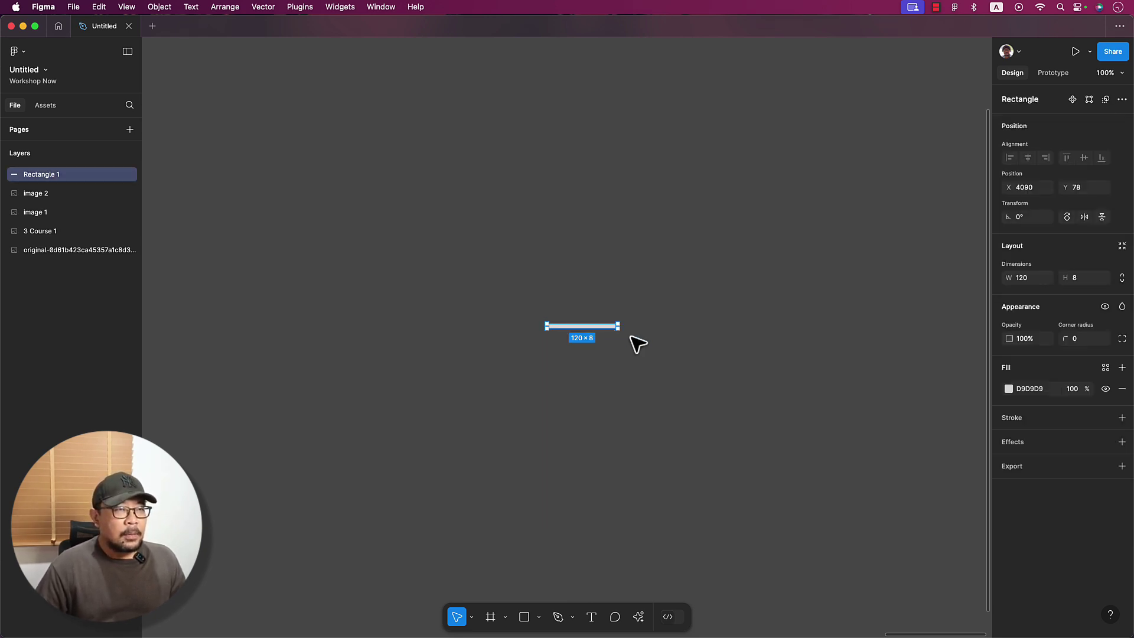
key("super+d")
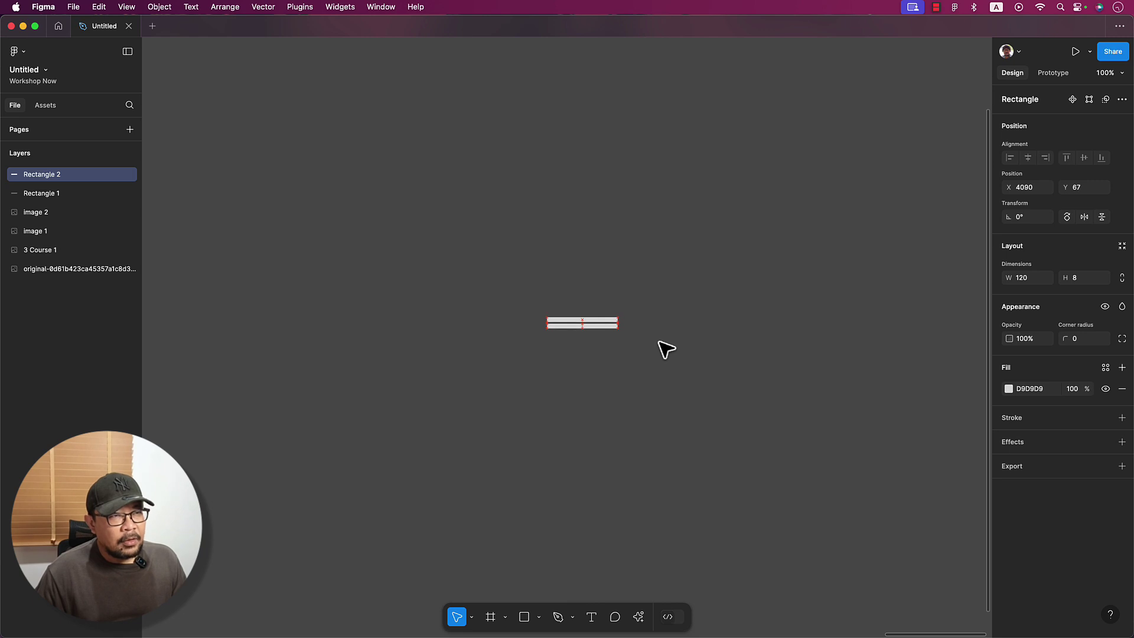
key("Up")
key("Up")
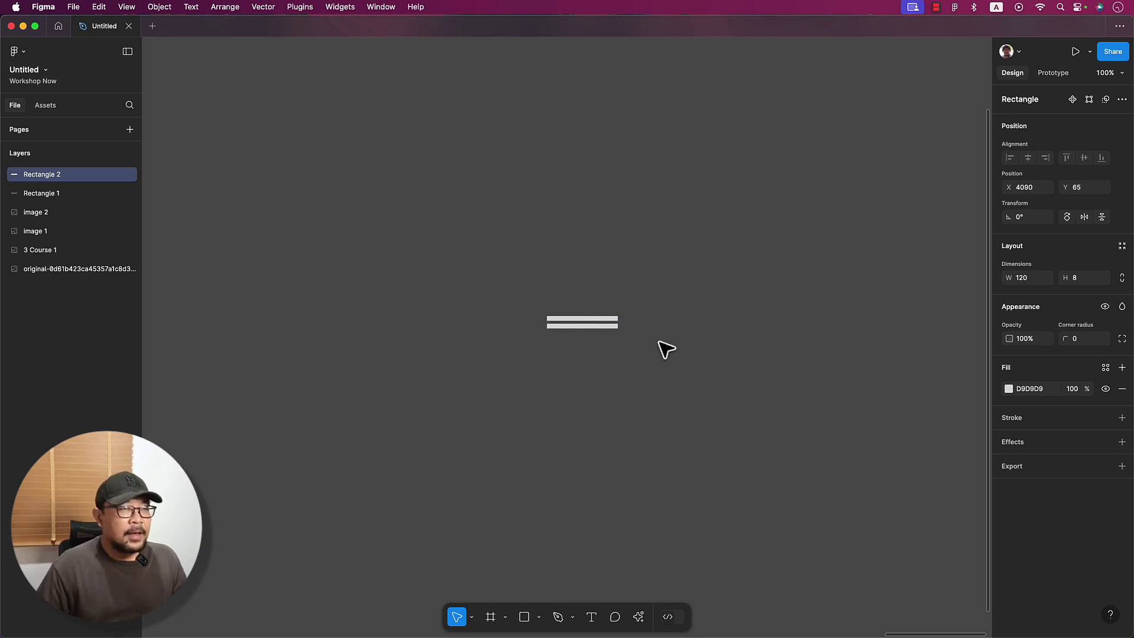
left_click_drag(538, 317, 540, 313)
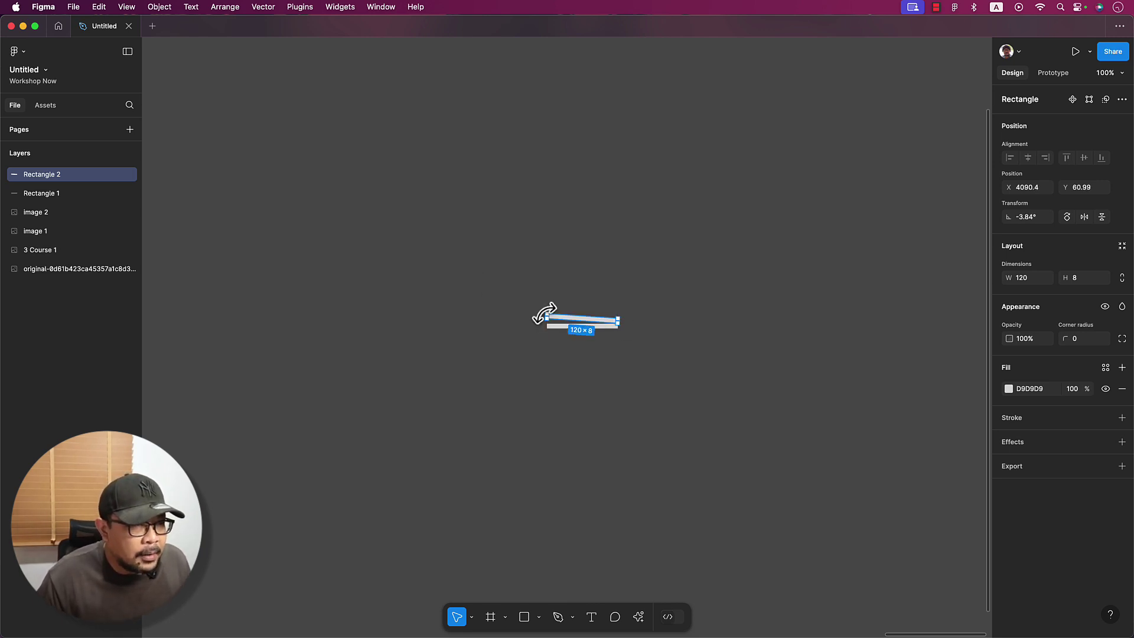
key("Up")
key("Up")
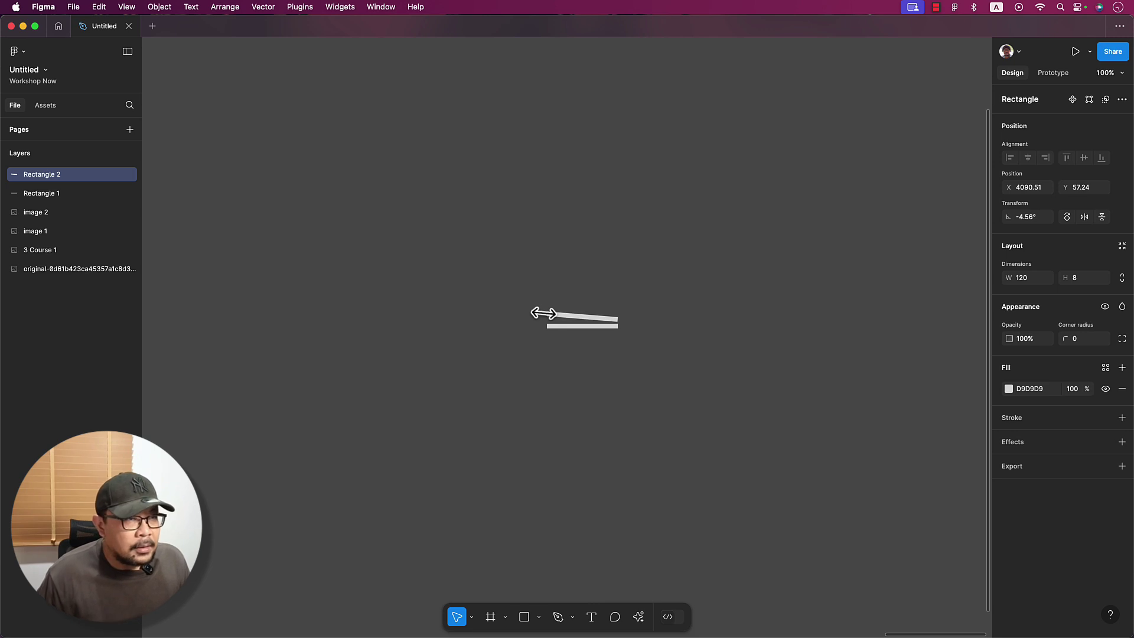
key("Up")
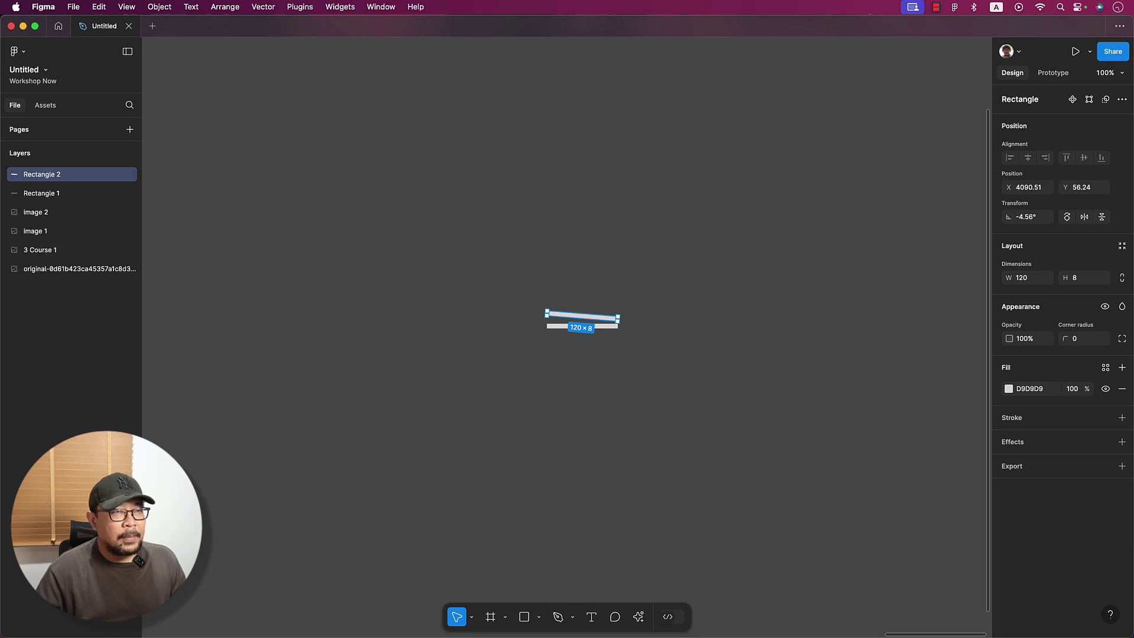
key("super+d")
key("super+d")
key("super+d")
key("super+d")
key("super+d")
key("super+d")
key("super+d")
key("super+d")
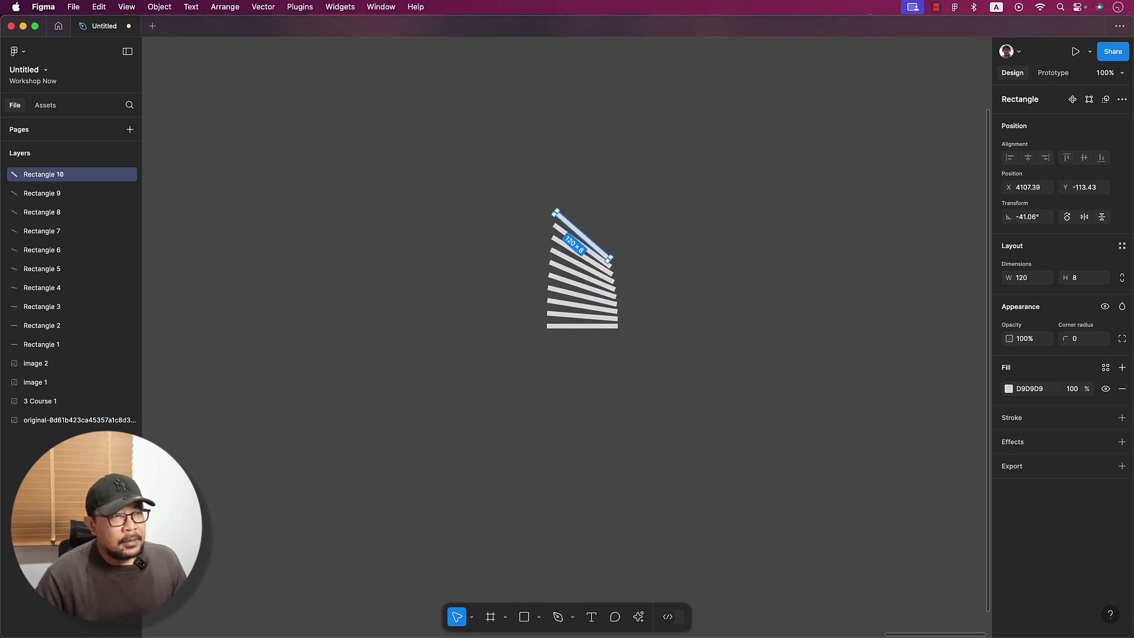
key("super+d")
key("super+d")
key("super+d")
key("super+d")
key("super+d")
key("super+d")
key("super+d")
key("super+d")
key("super+d")
key("super+d")
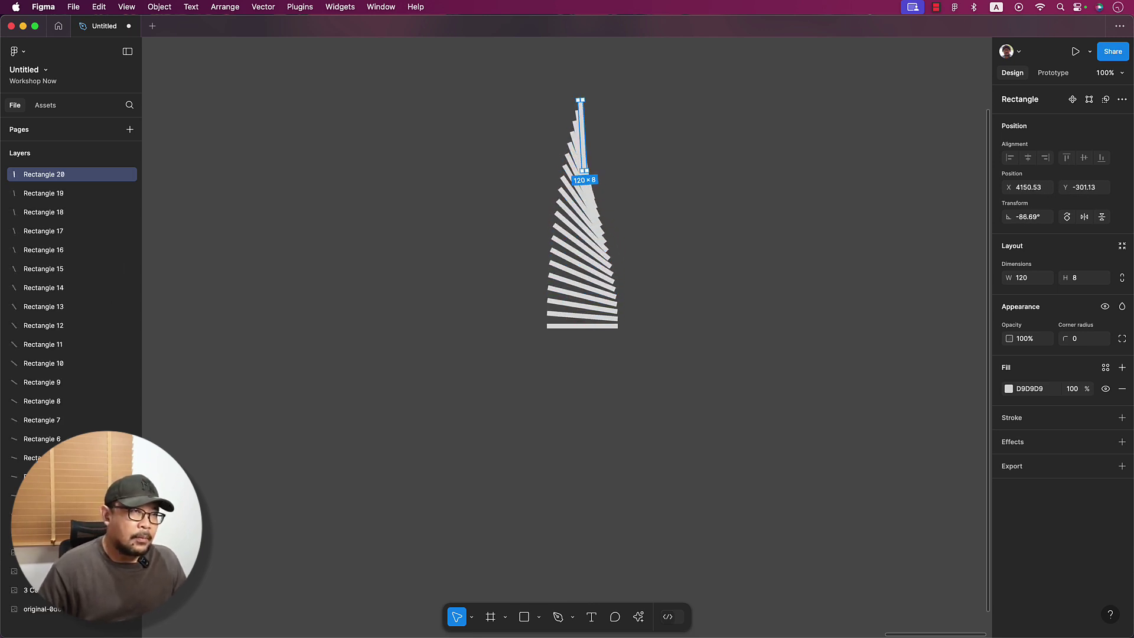
key("super+d")
key("super+d")
key("super+d")
key("super+d")
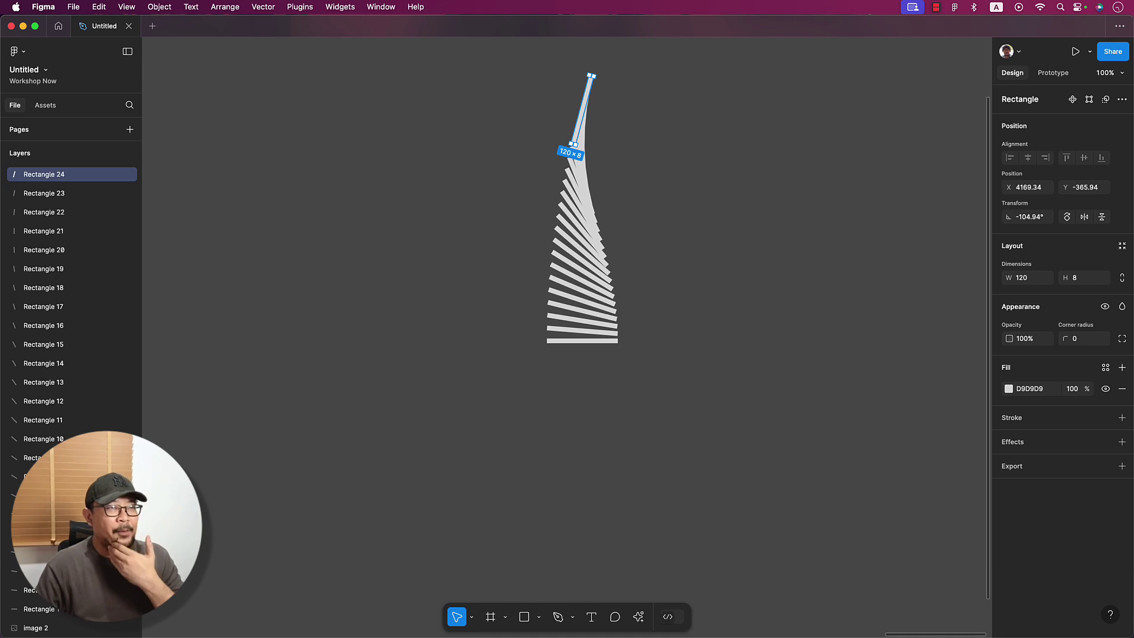
left_click(810, 253)
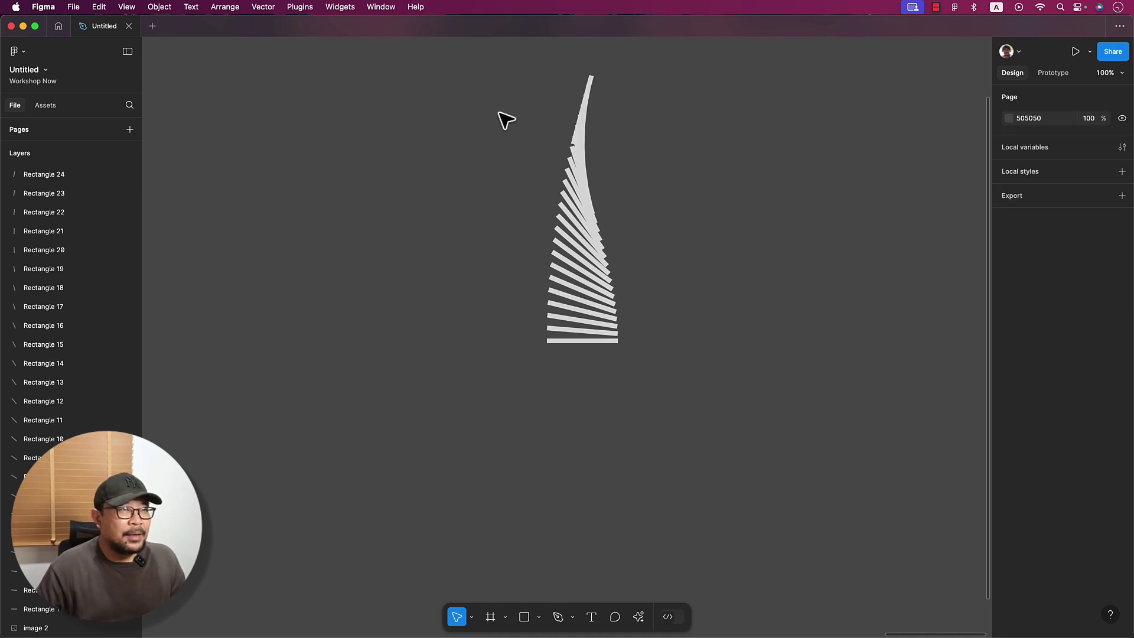
left_click_drag(480, 72, 699, 329)
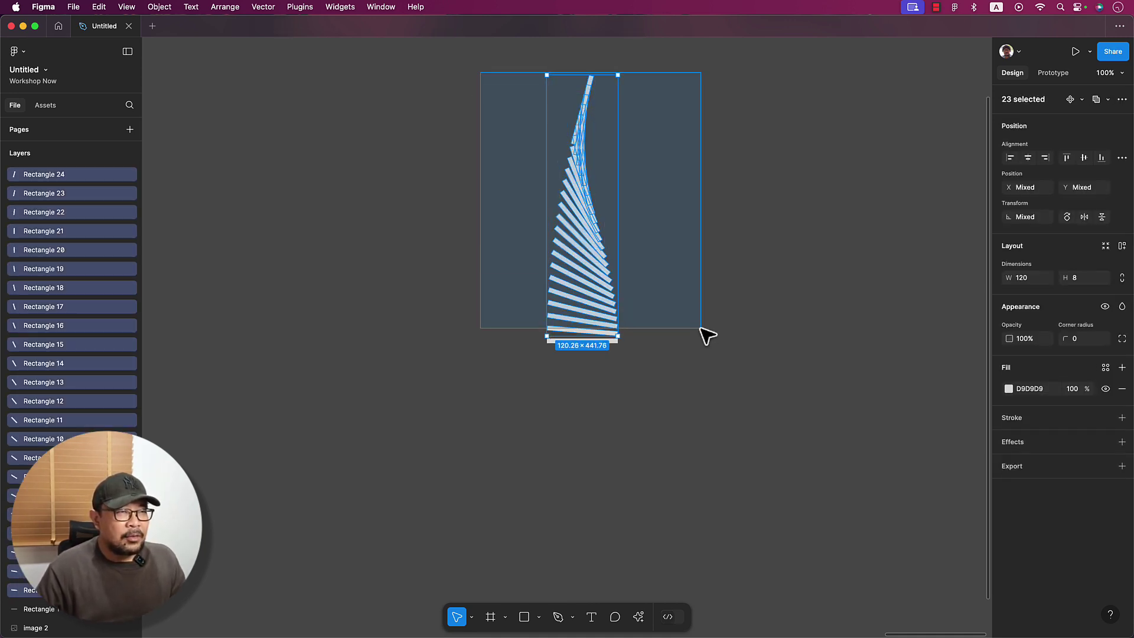
key("Delete")
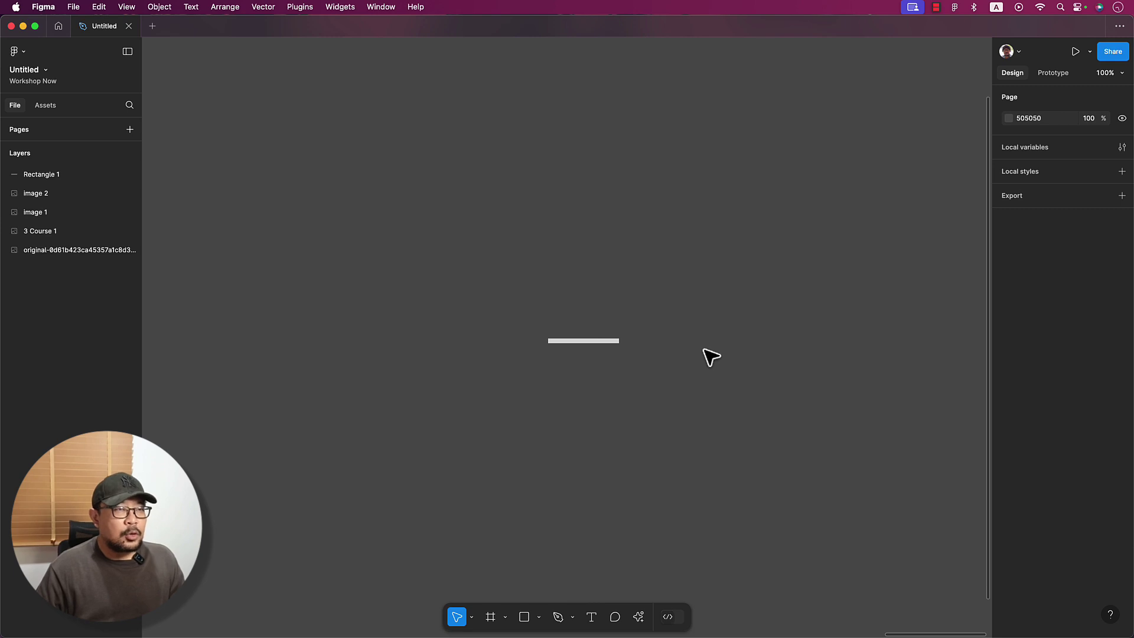
Duplicate the bar and place the copy to the right of the original
scroll(667, 359, "right", 3)
scroll(591, 359, "down", 2)
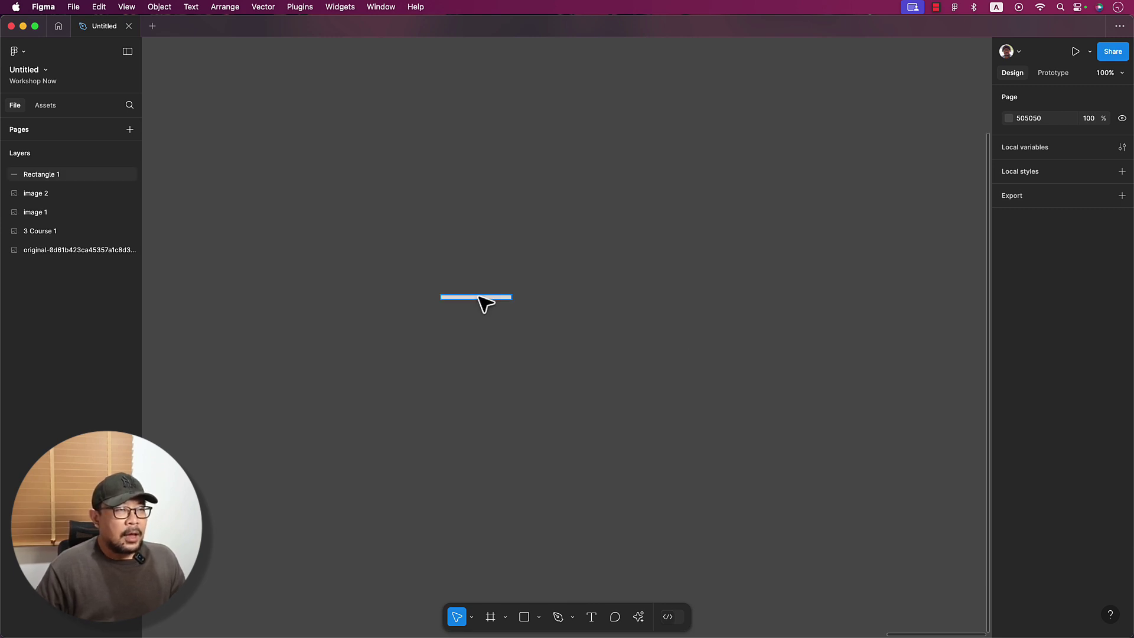
left_click(479, 298)
key("super+d")
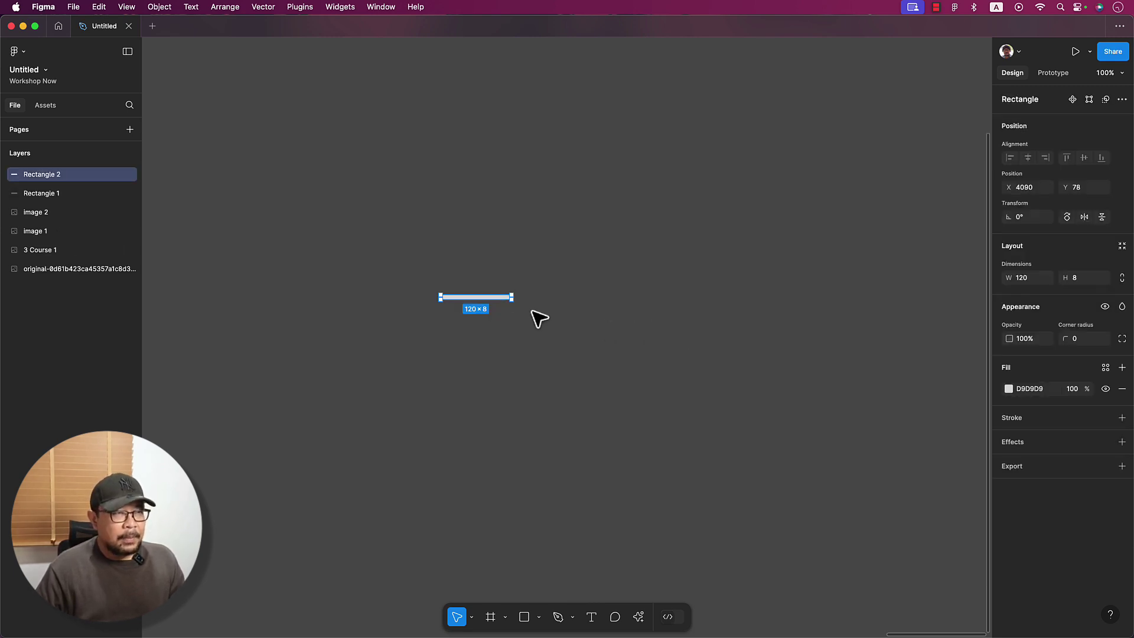
left_click_drag(487, 302, 693, 322)
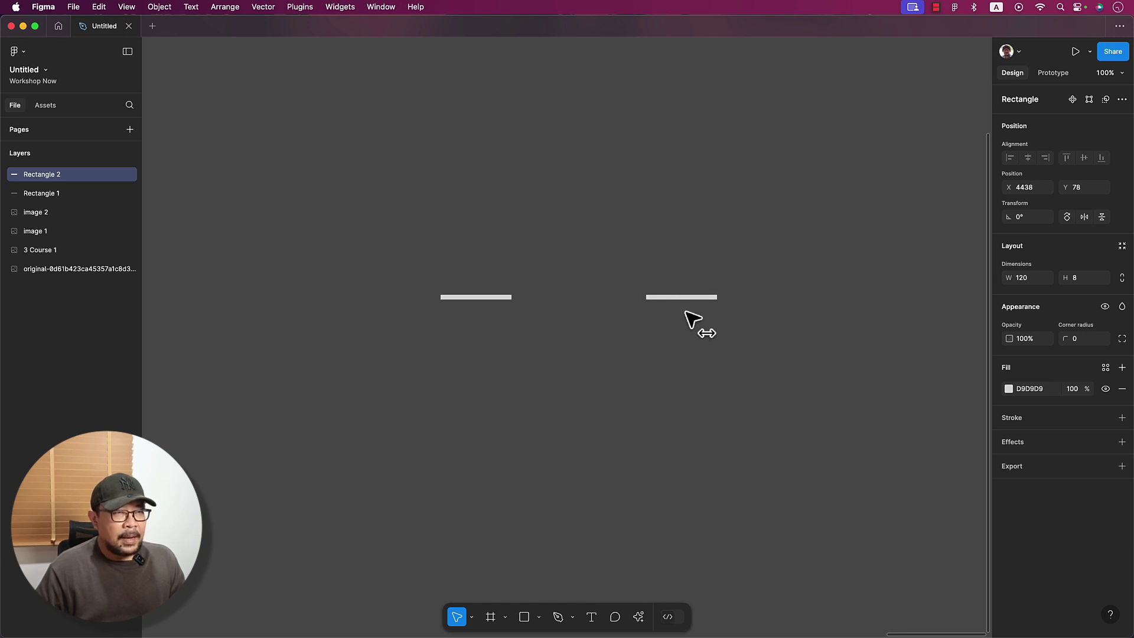
Group the two bars into Group 1 and reselect the group
left_click_drag(781, 348, 393, 275)
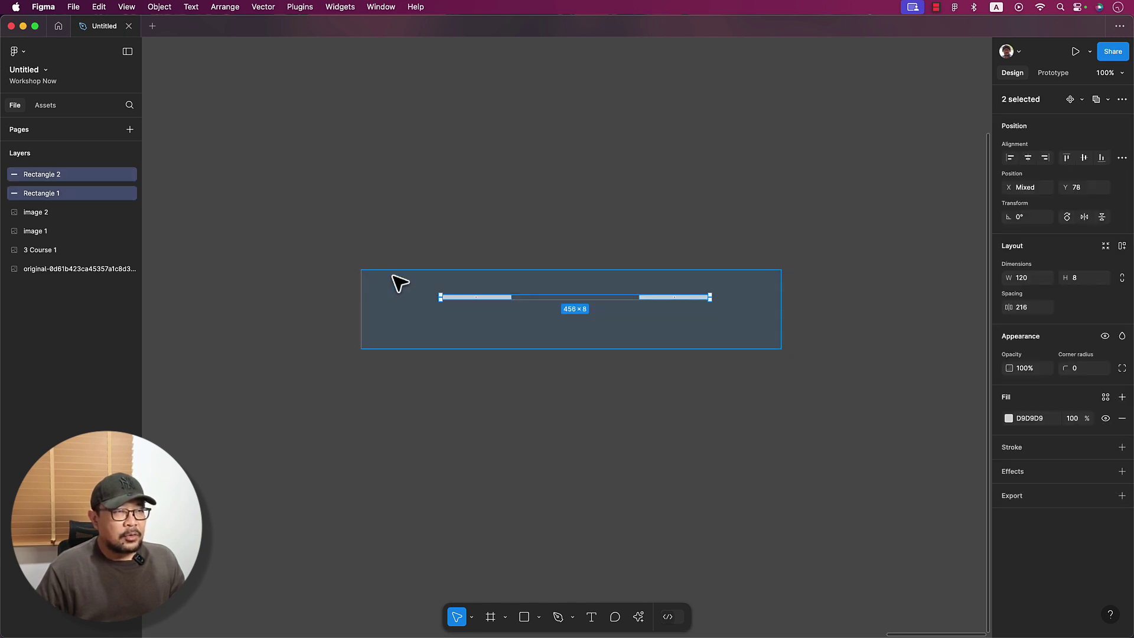
right_click(472, 300)
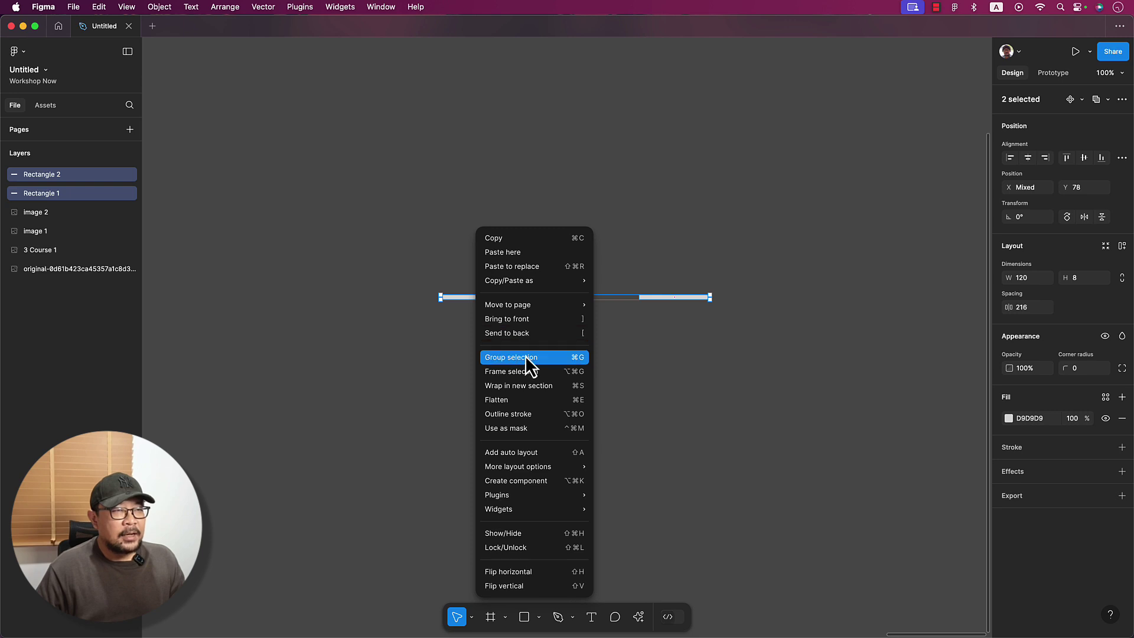
left_click(530, 357)
left_click(489, 311)
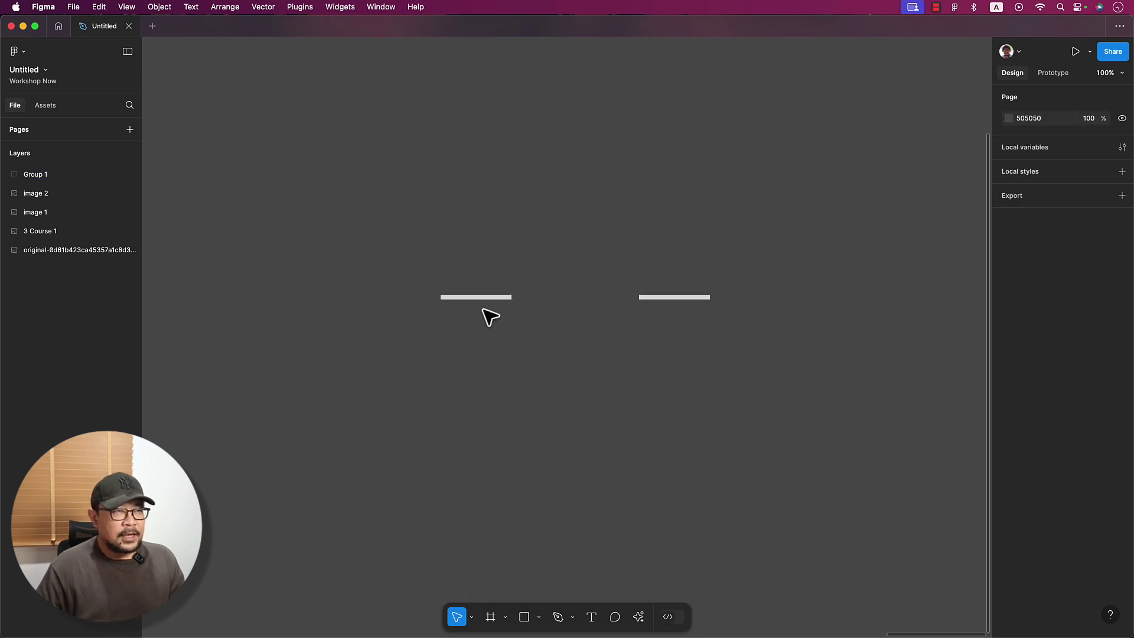
left_click(483, 298)
Duplicate the bar group and set the copy's rotation to -6°
key("super+d")
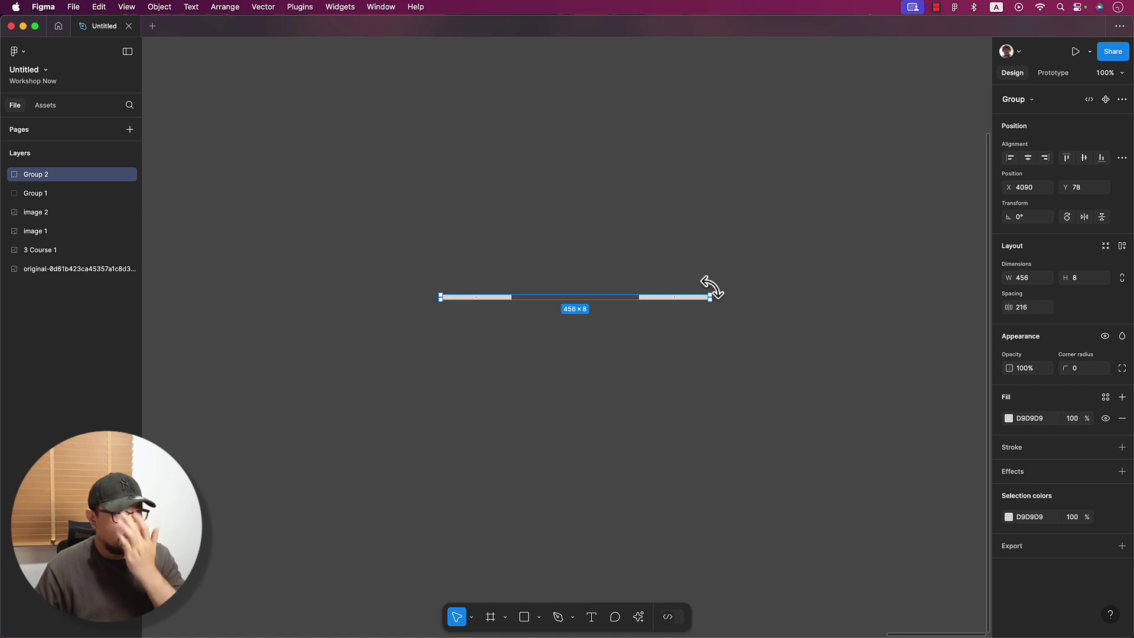
mouse_move(714, 290)
left_mouse_down()
mouse_move(527, 336)
mouse_move(649, 304)
left_mouse_up()
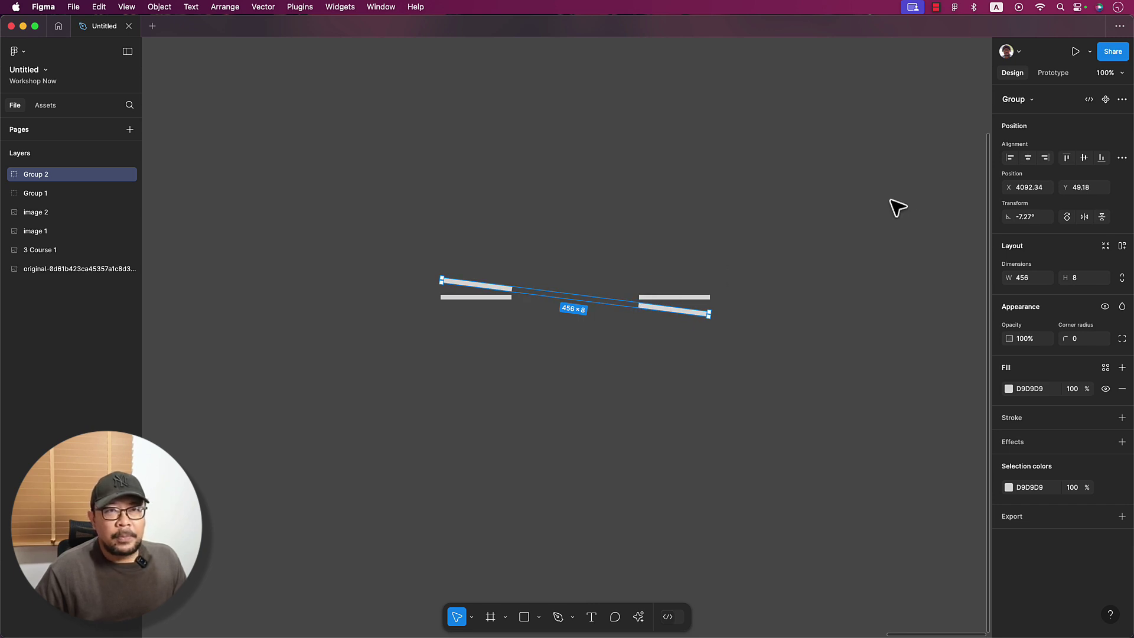
left_click(1030, 217)
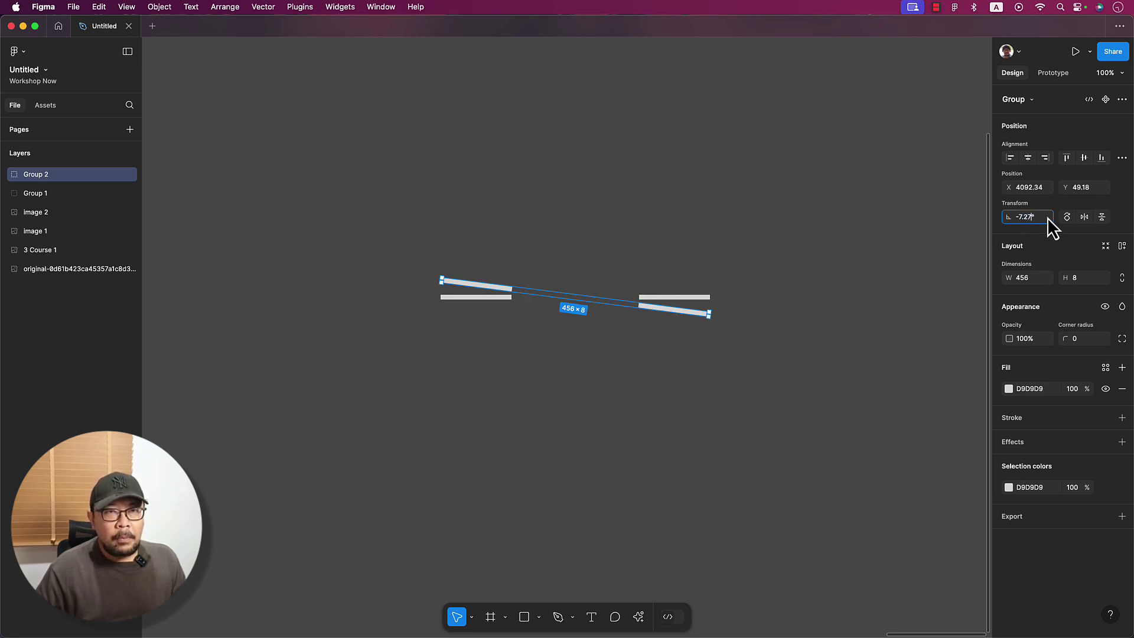
key("BackSpace")
key("BackSpace")
key("BackSpace")
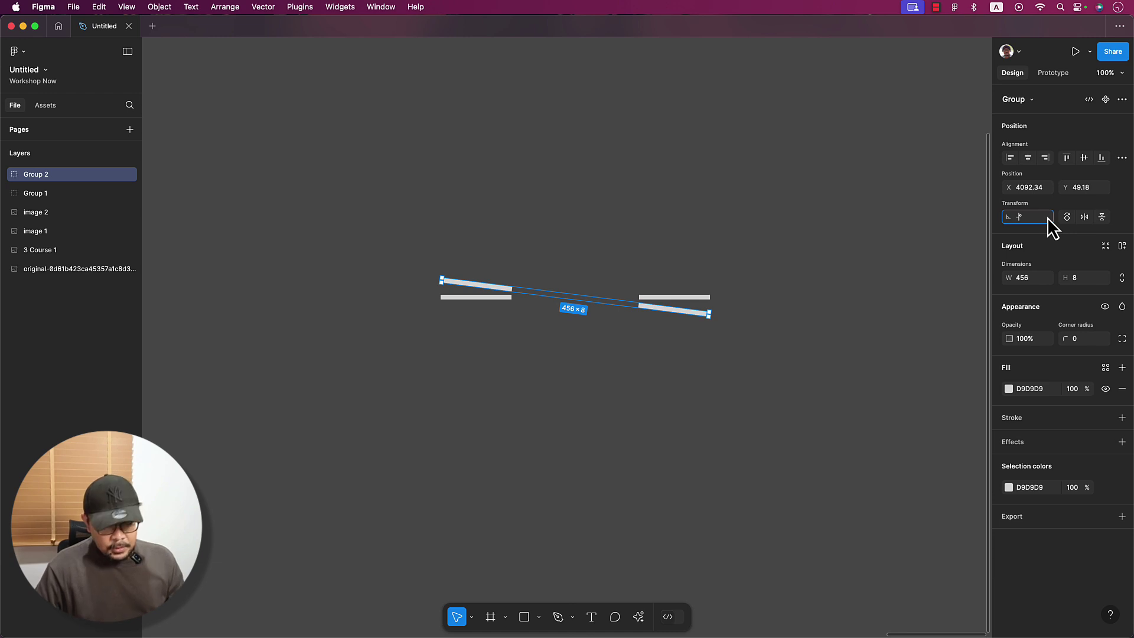
key("BackSpace")
type("6")
key("Return")
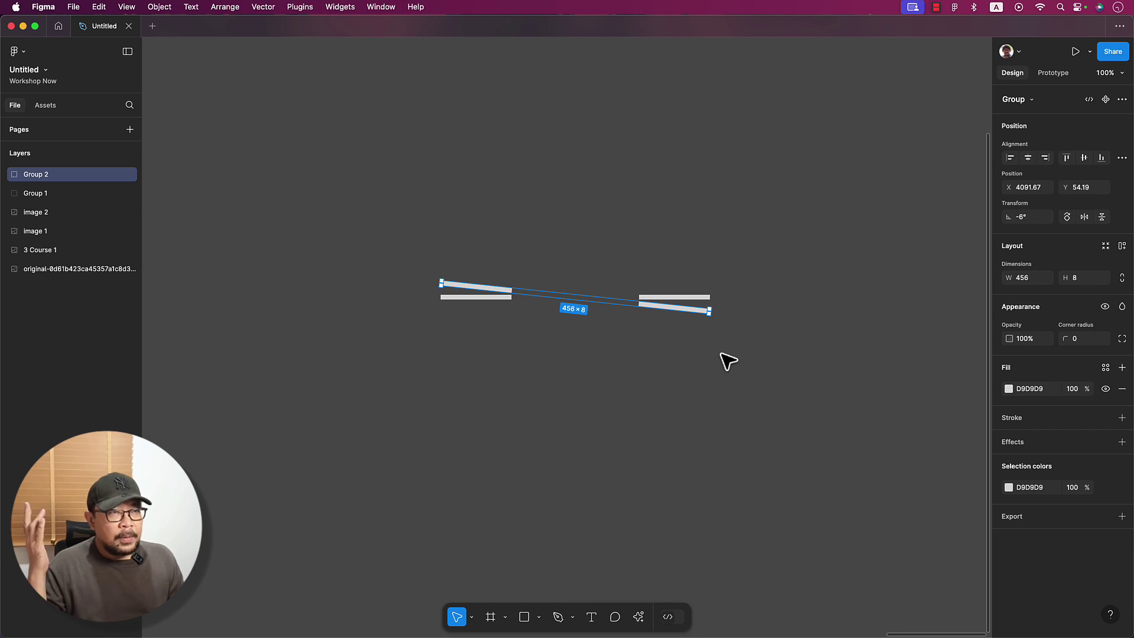
Repeat the rotated duplicate to fan copies around the circle, up to Group 22
key("super+d")
key("super+d")
key("super+d")
key("super+d")
key("super+d")
key("super+d")
key("super+d")
key("super+d")
key("super+d")
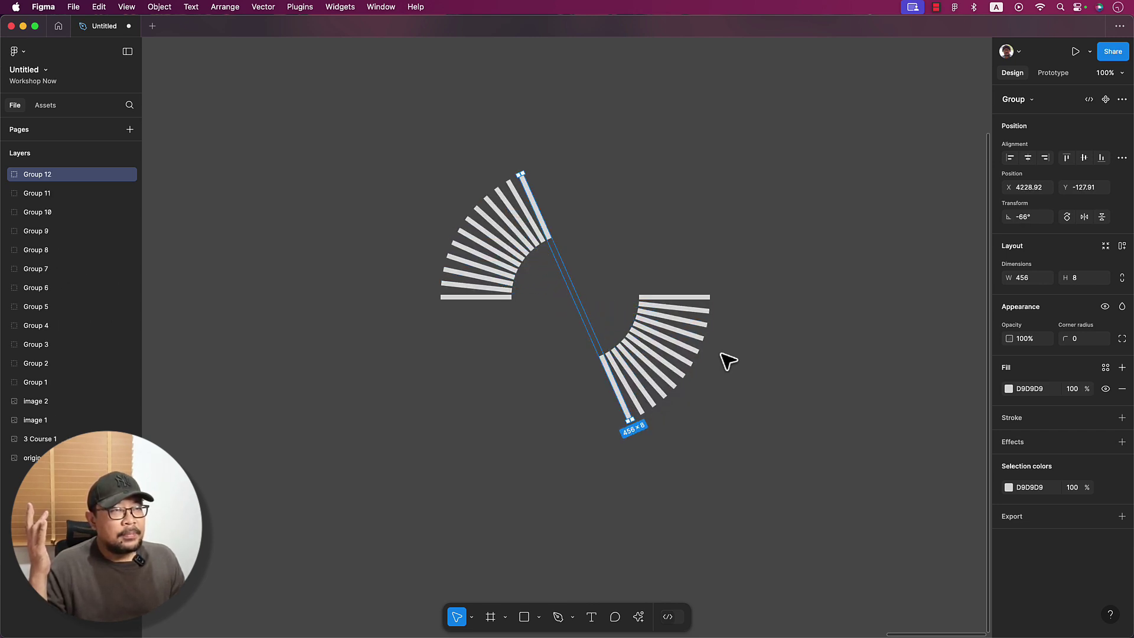
key("super+d")
key("super+d")
key("super+d")
key("super+d")
key("super+d")
key("super+d")
key("super+d")
key("super+d")
key("super+d")
key("super+d")
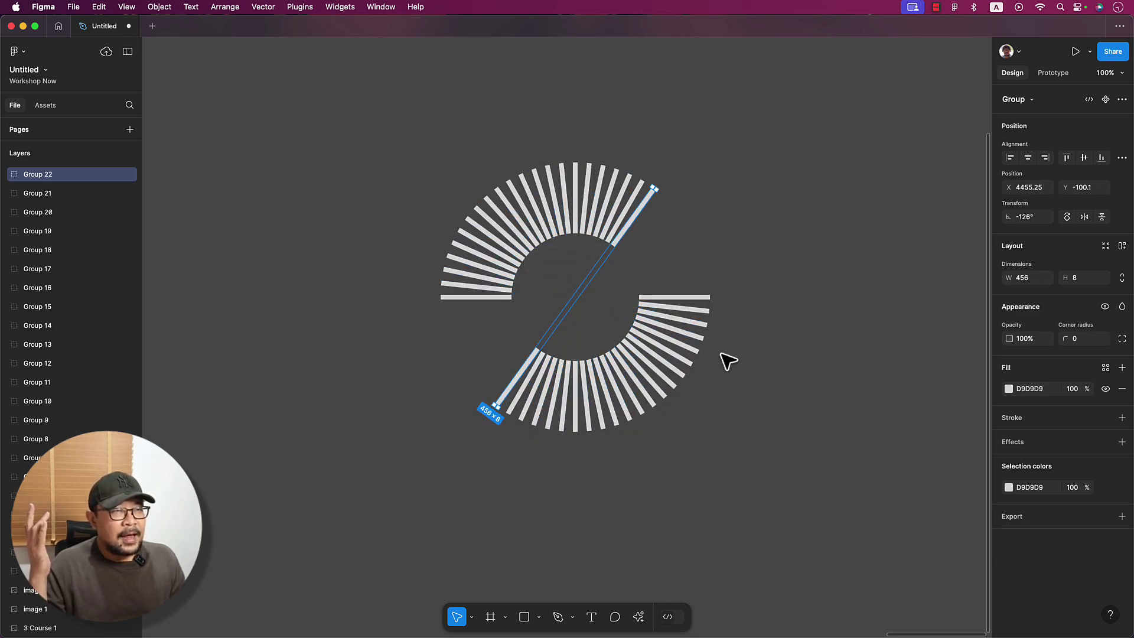
key("super+d")
key("super+d")
key("super+d")
key("super+d")
key("super+d")
key("super+d")
key("super+d")
key("super+d")
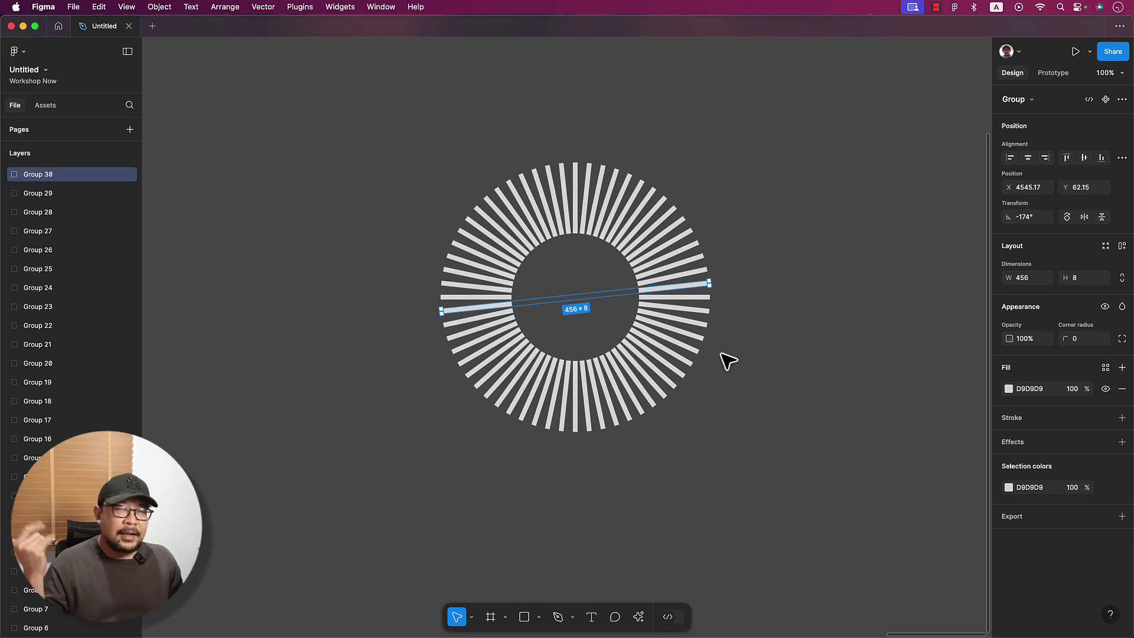
Ungroup all 30 bar groups into 60 rectangles and select the lower-half bars
left_click(738, 356)
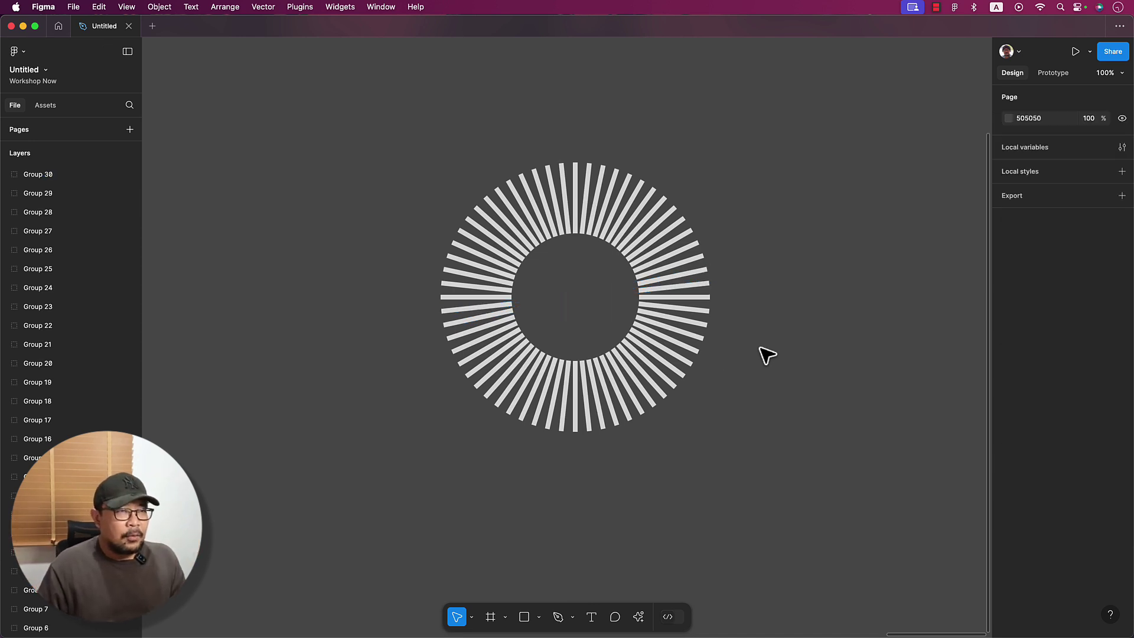
left_click_drag(357, 108, 791, 496)
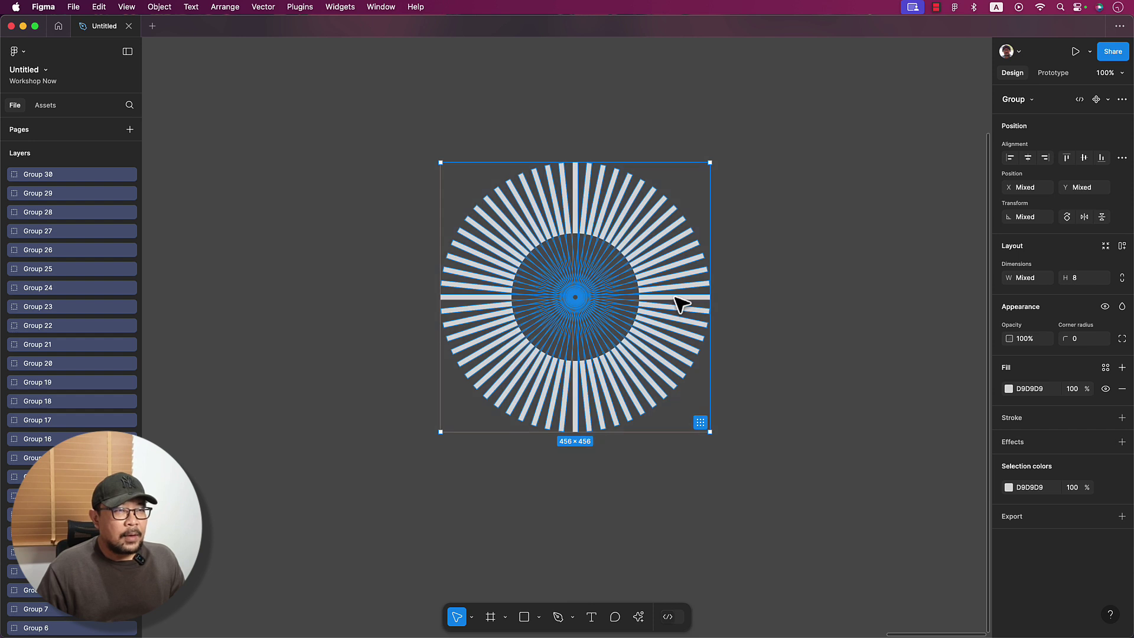
right_click(677, 304)
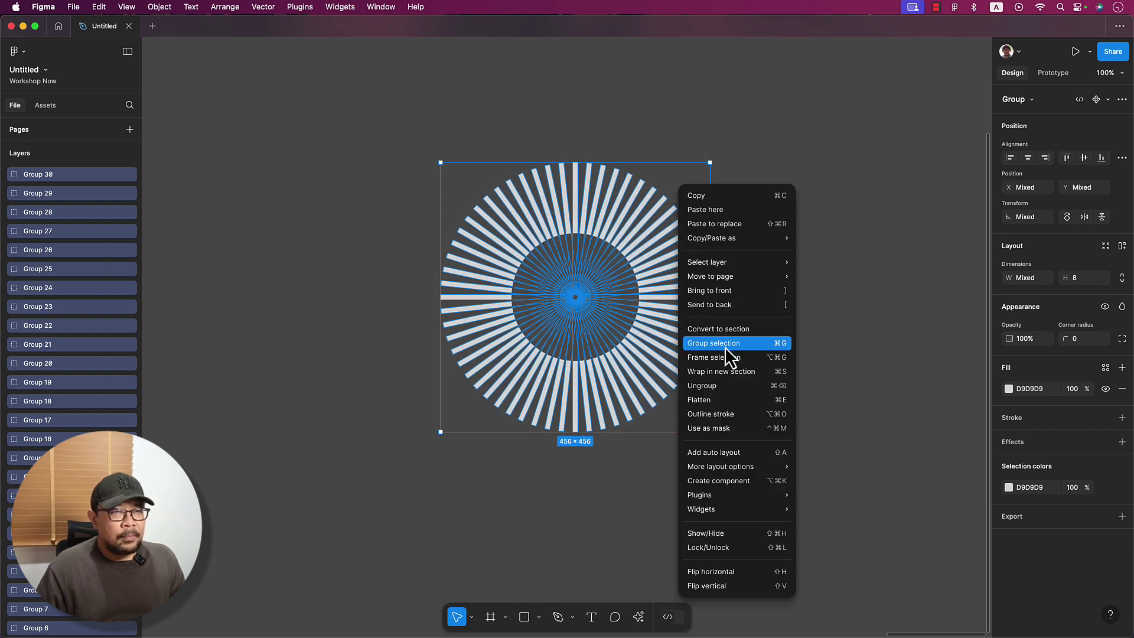
left_click(730, 386)
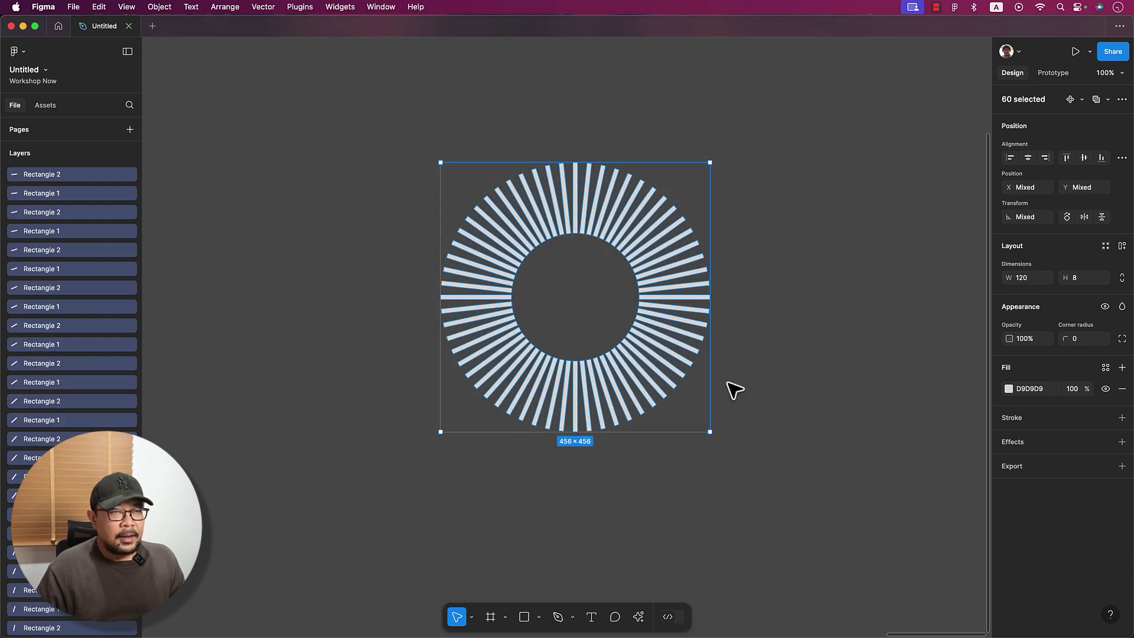
left_click(797, 481)
left_click_drag(796, 500, 419, 313)
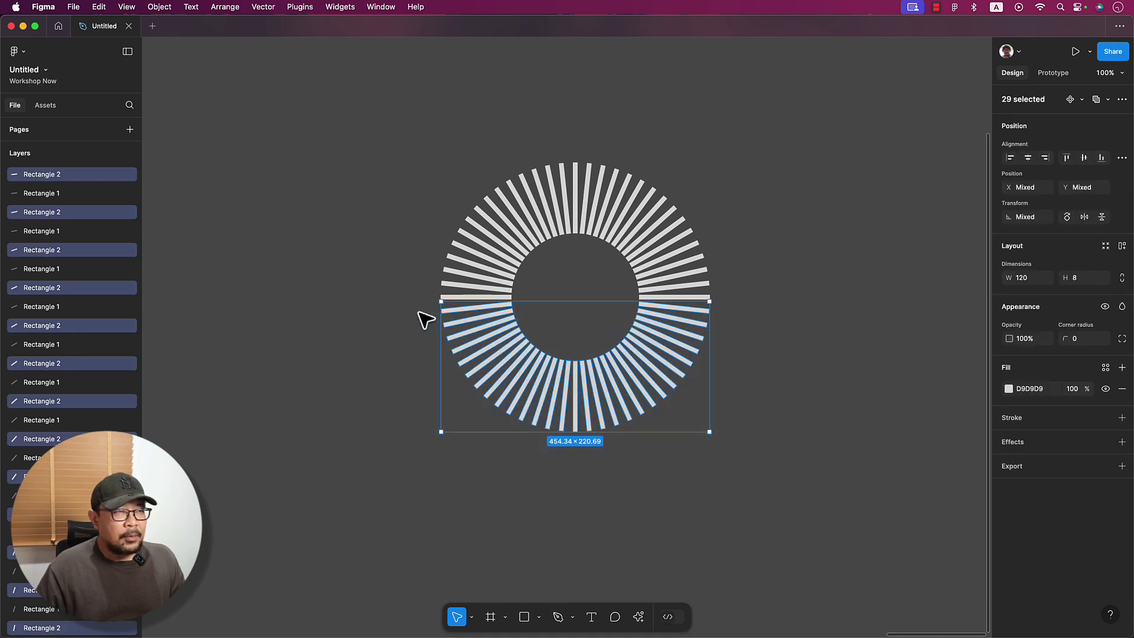
Delete the selected lower-half bars, leaving only the upper arc of ticks
key("Delete")
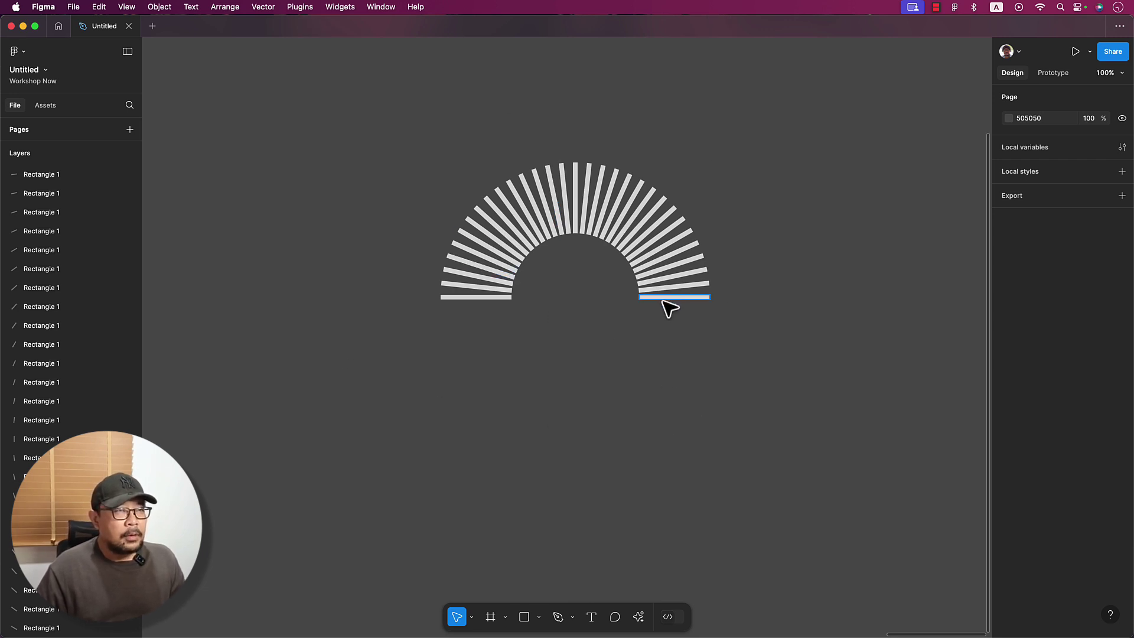
Check the thermostat reference, then draw a wide 682 × 101 rectangle above the arc
scroll(669, 307, "left", 5)
scroll(663, 309, "left", 10)
scroll(663, 309, "left", 10)
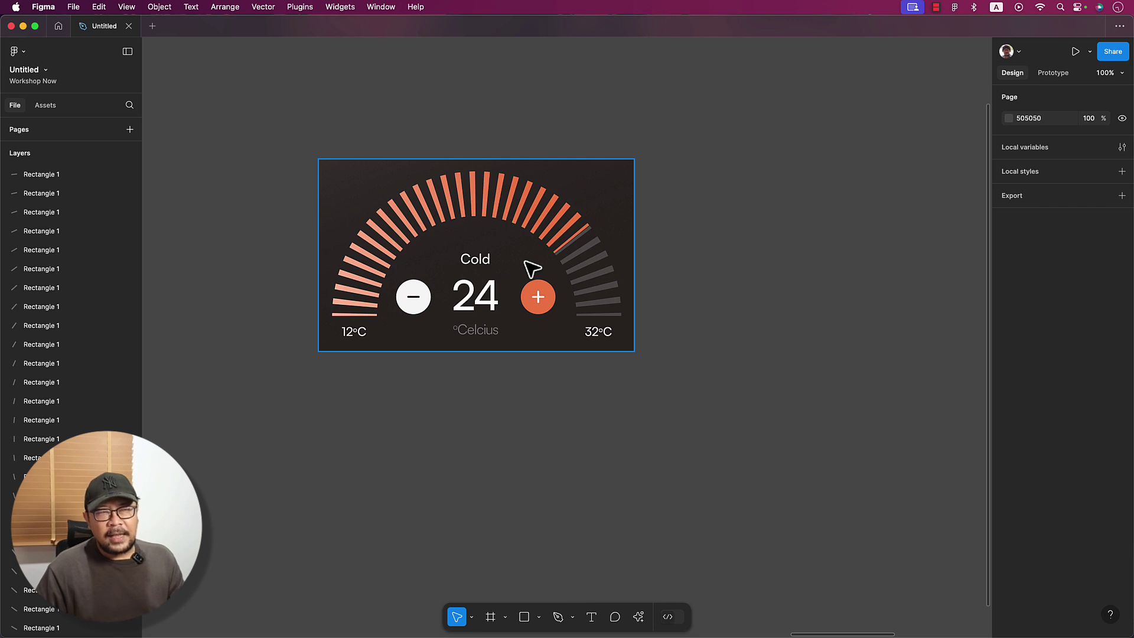
scroll(741, 361, "right", 10)
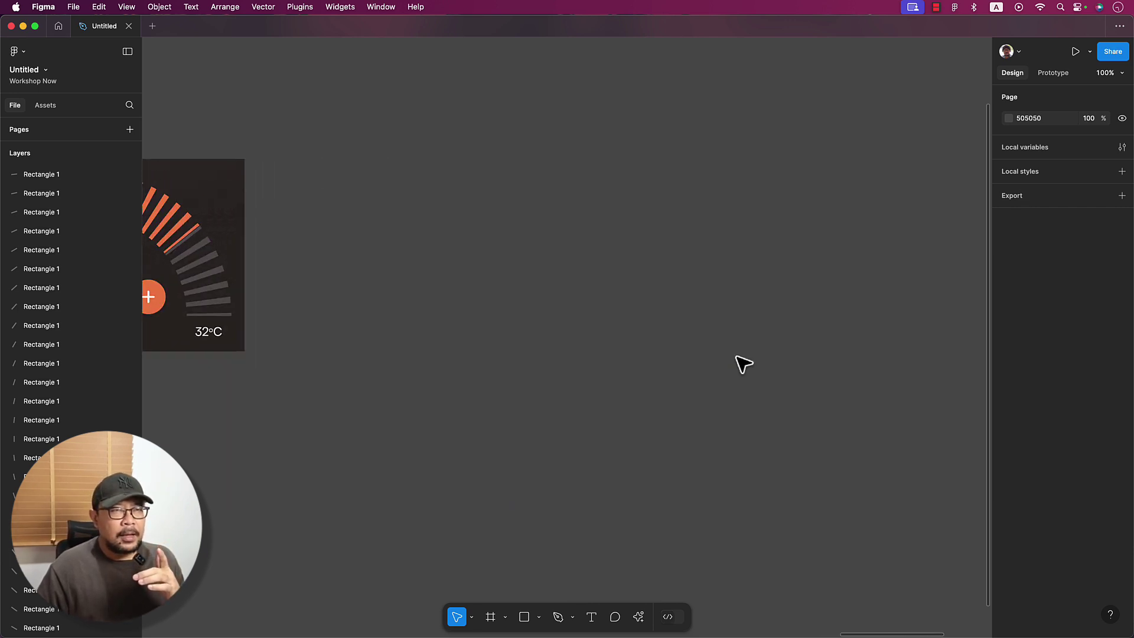
scroll(741, 363, "right", 10)
scroll(741, 364, "left", 2)
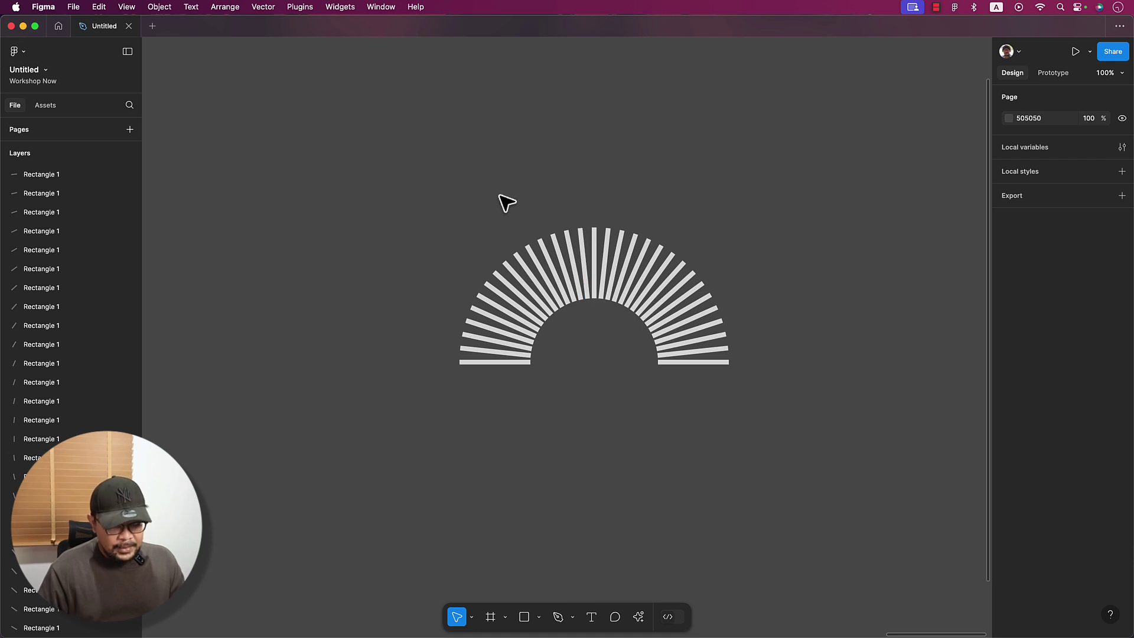
key("r")
left_click_drag(413, 132, 817, 192)
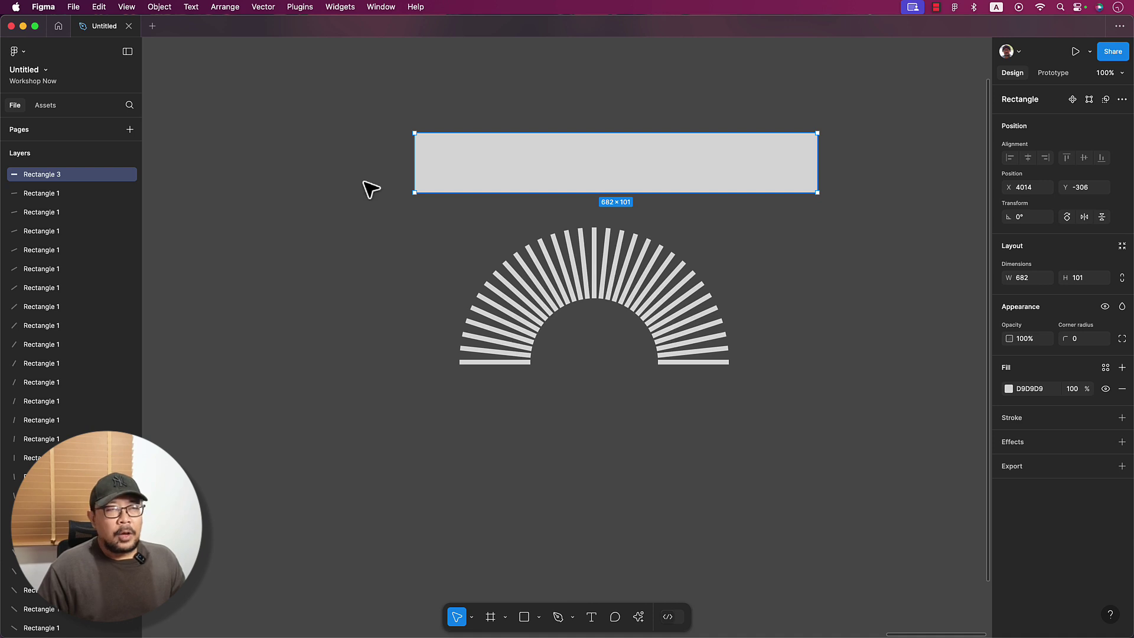
Marquee-select all 31 bars of the half-circle arc
left_click(494, 362)
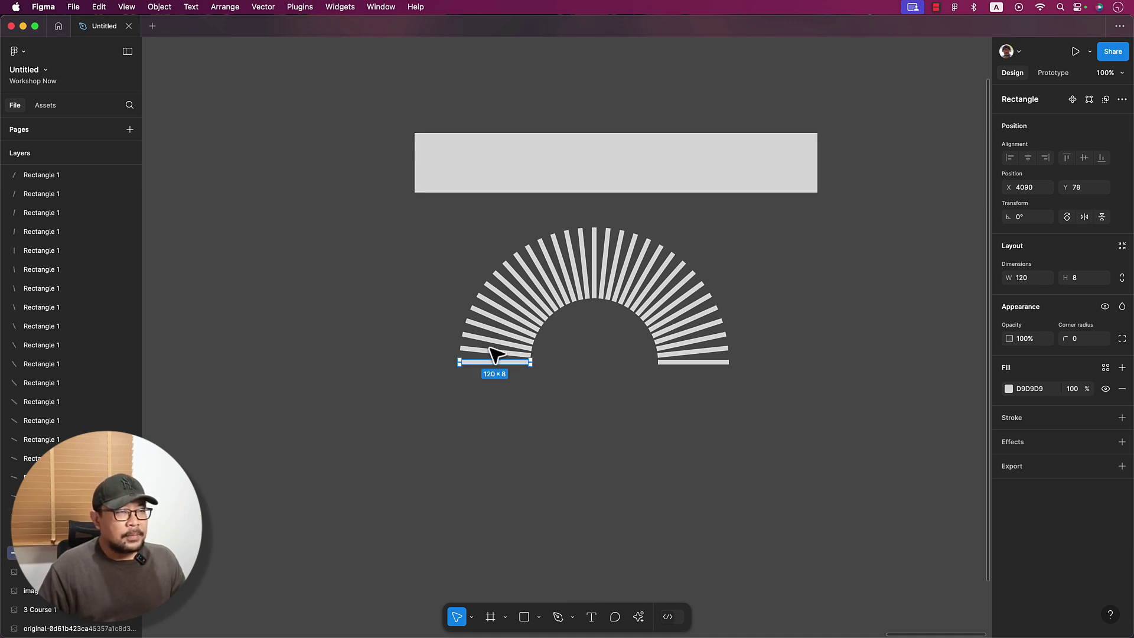
left_click(581, 414)
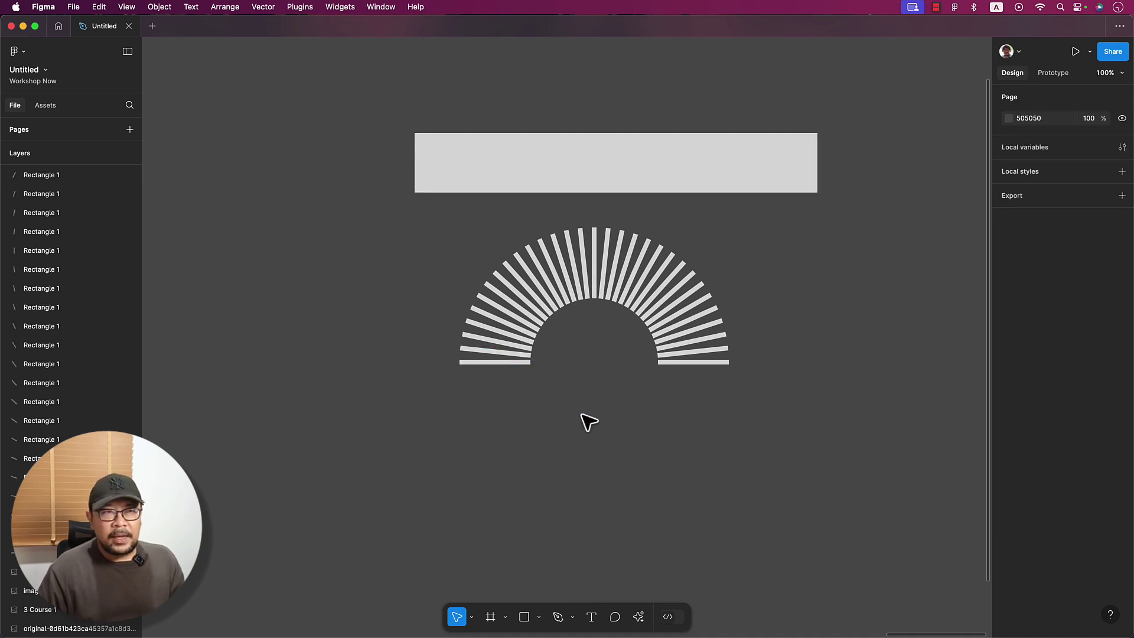
left_click(723, 161)
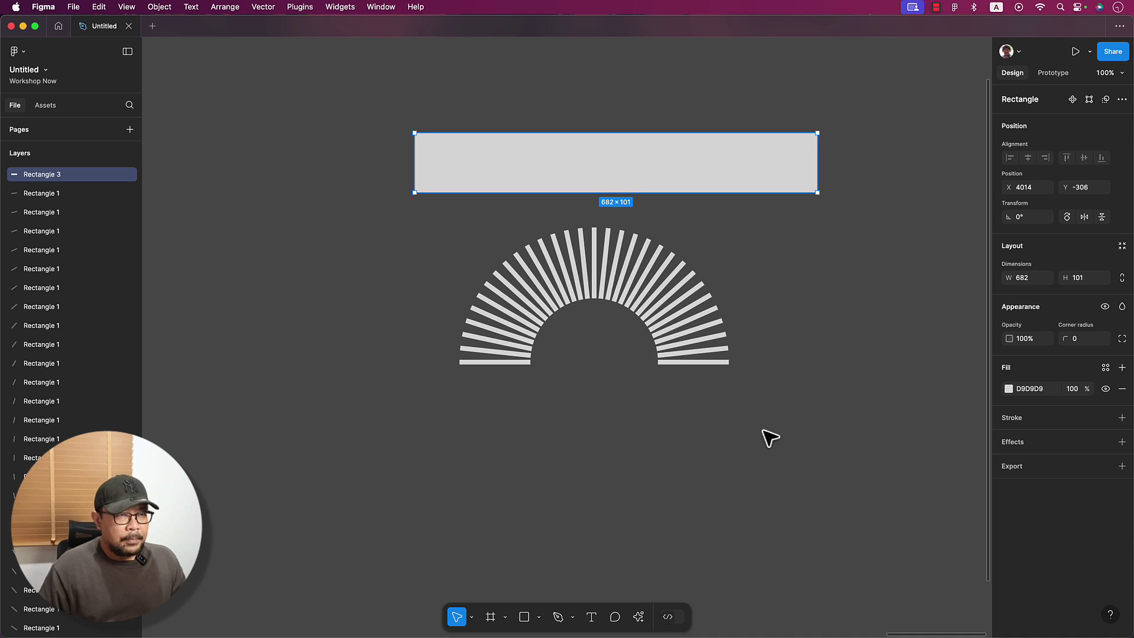
mouse_move(763, 431)
left_mouse_down()
mouse_move(447, 282)
mouse_move(411, 226)
left_mouse_up()
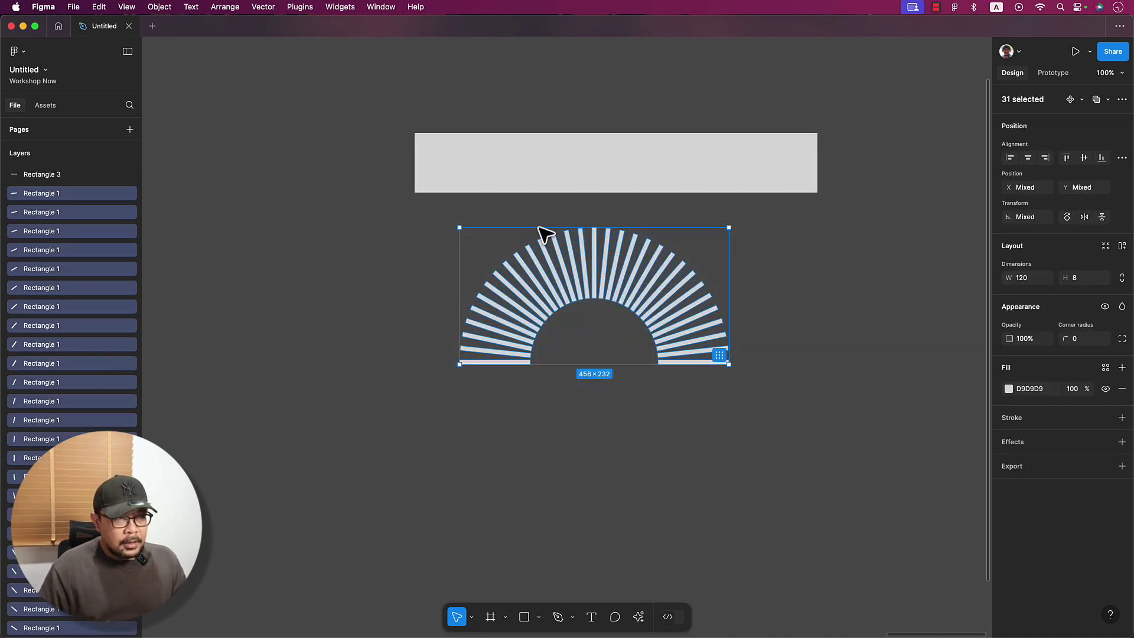
Group the arc bars as Group 1, hide a duplicate Group 2, and edit Group 1's fill
right_click(575, 253)
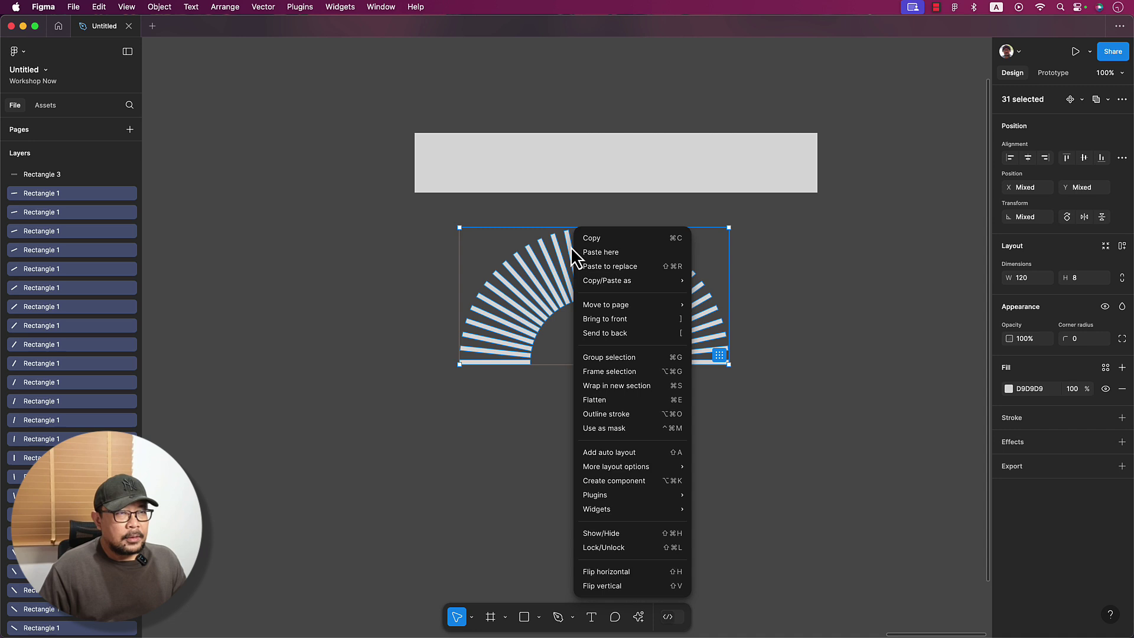
left_click(623, 354)
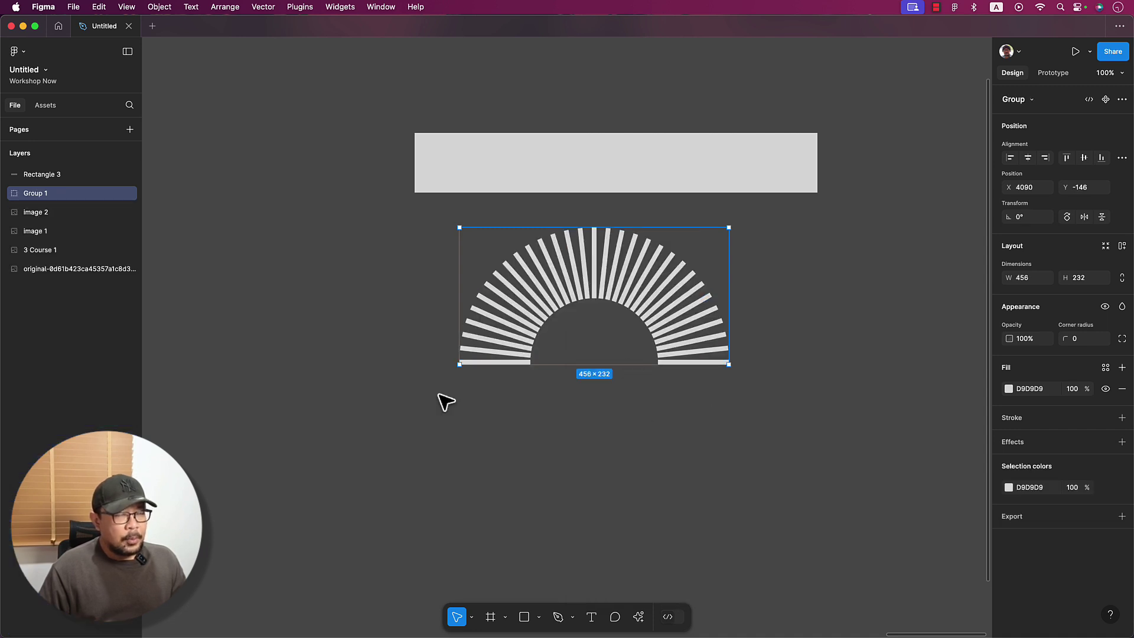
key("super+g")
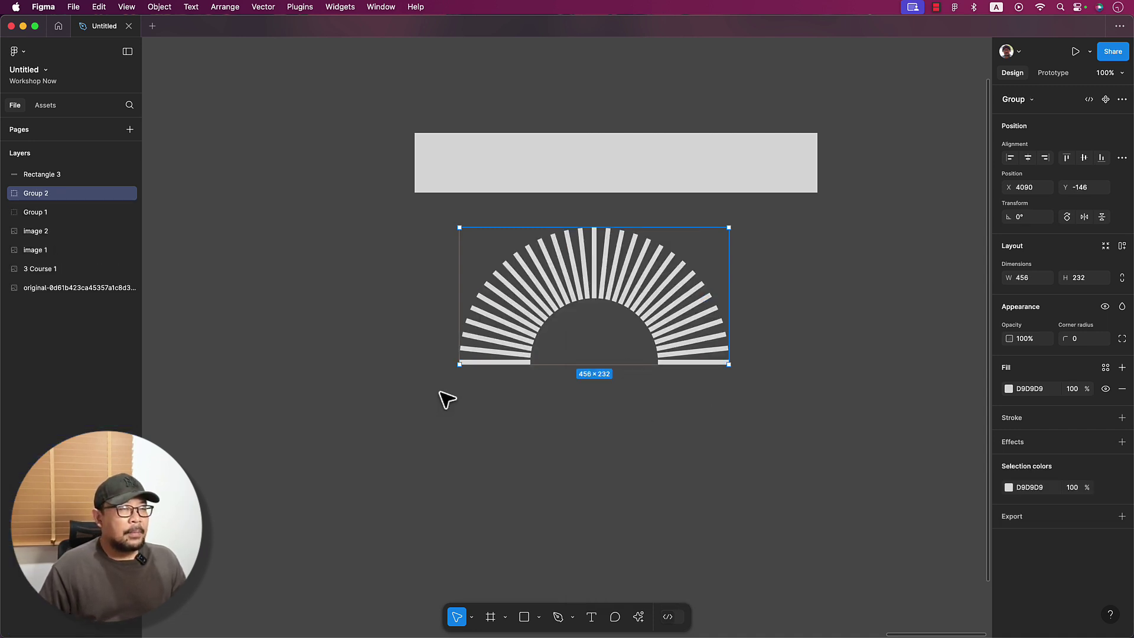
mouse_move(71, 193)
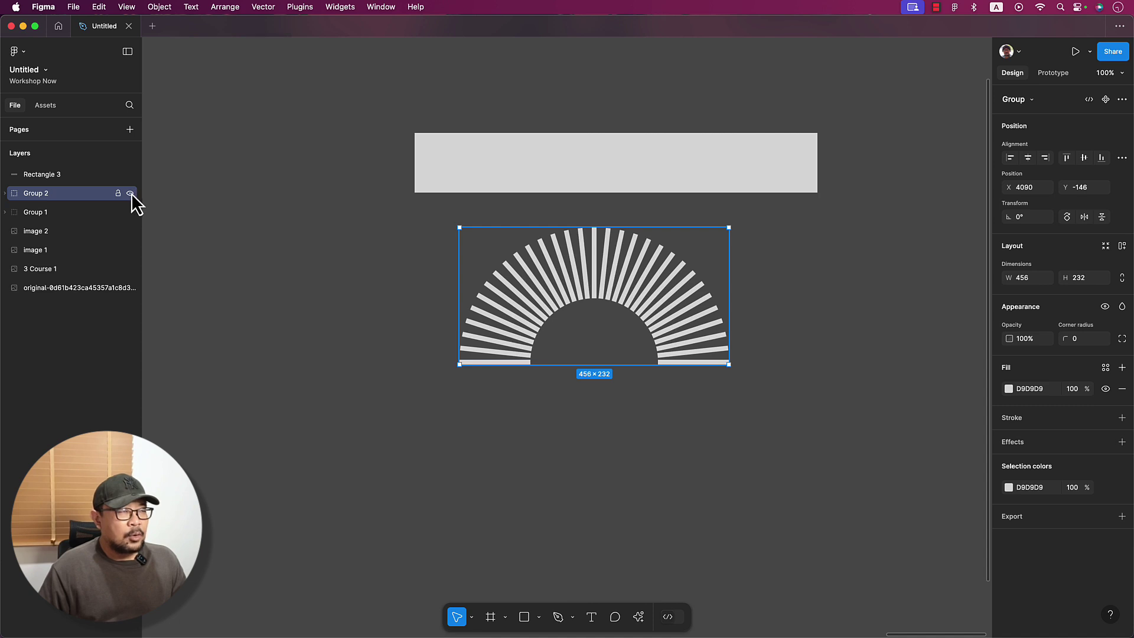
left_click(130, 193)
left_click(58, 212)
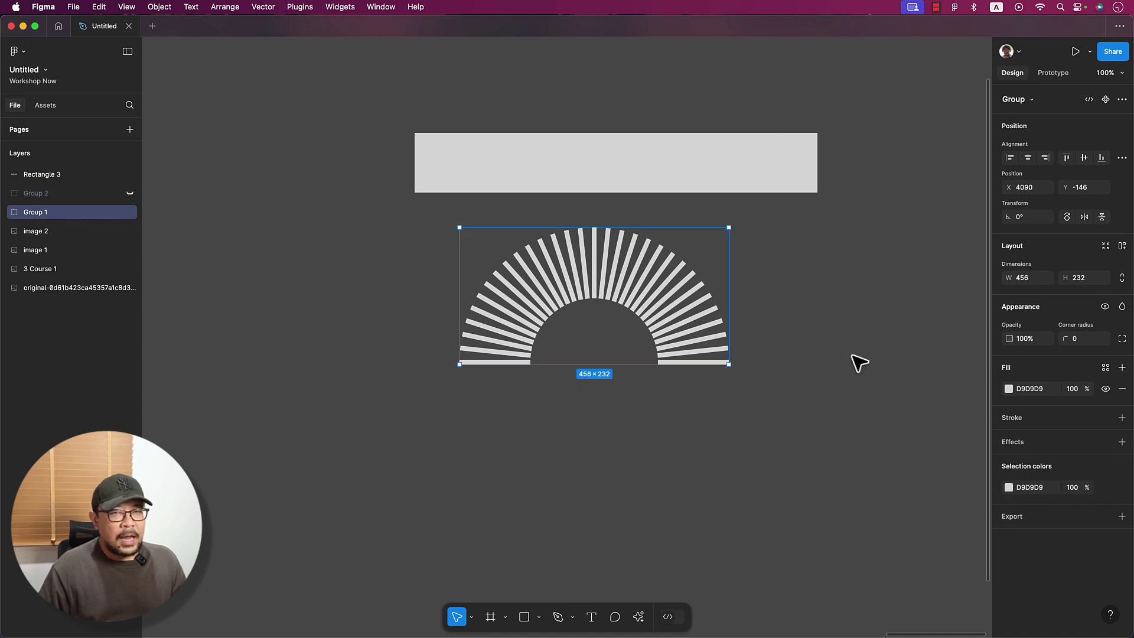
left_click(1009, 390)
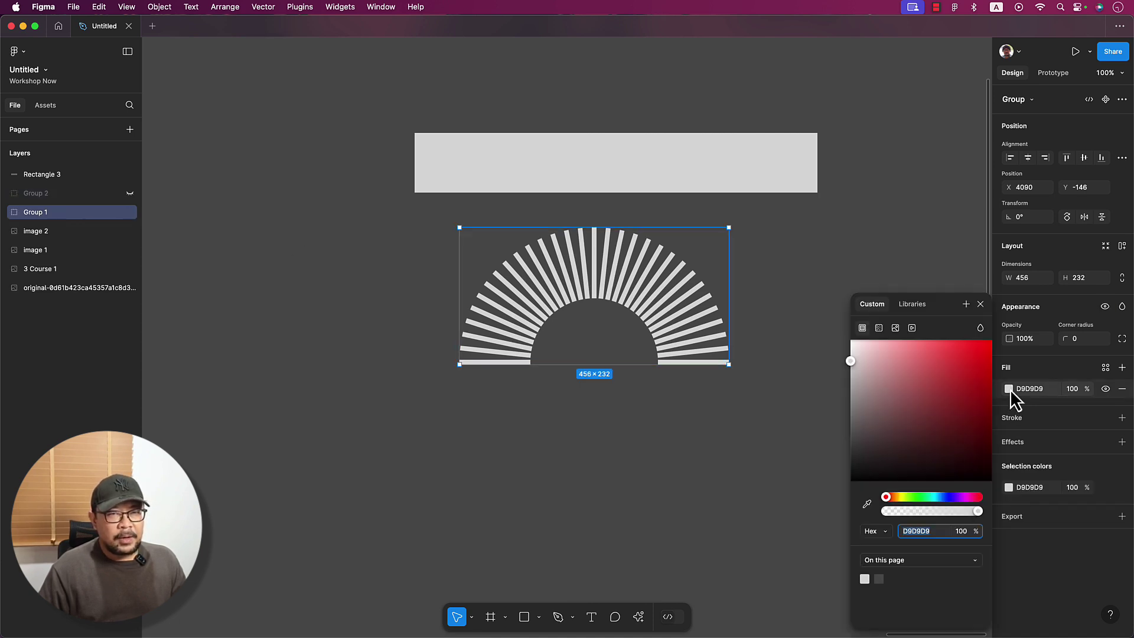
Eyedrop the dark 54504E from the thermostat reference as the arc group's fill
left_click(867, 503)
scroll(536, 321, "left", 5)
scroll(537, 321, "left", 10)
scroll(536, 322, "left", 5)
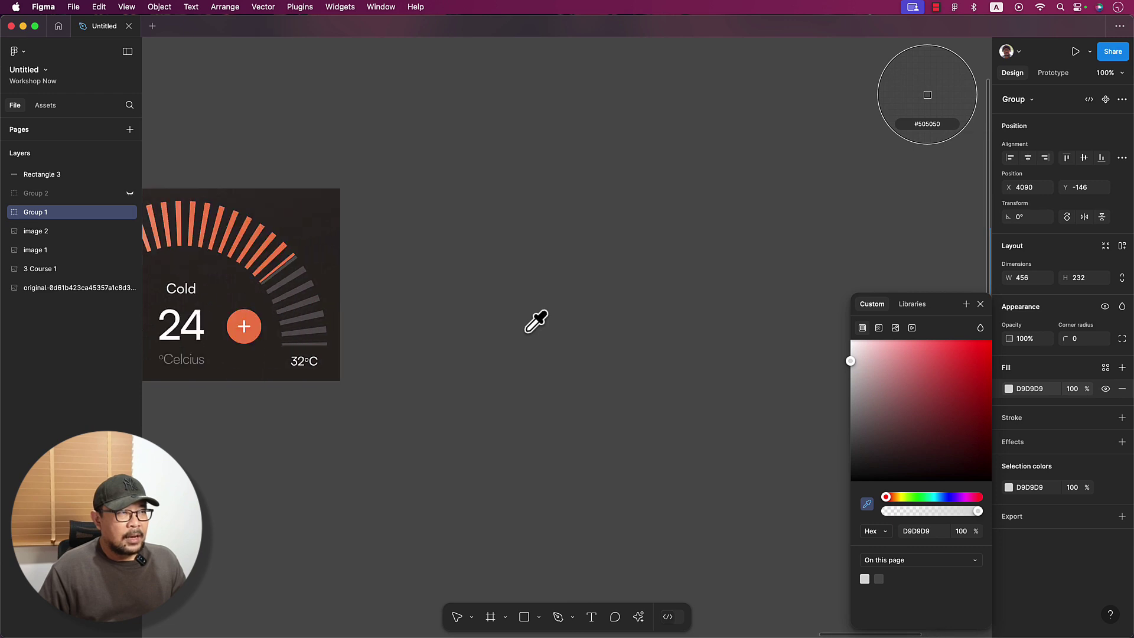
scroll(536, 322, "left", 1)
left_click(301, 273)
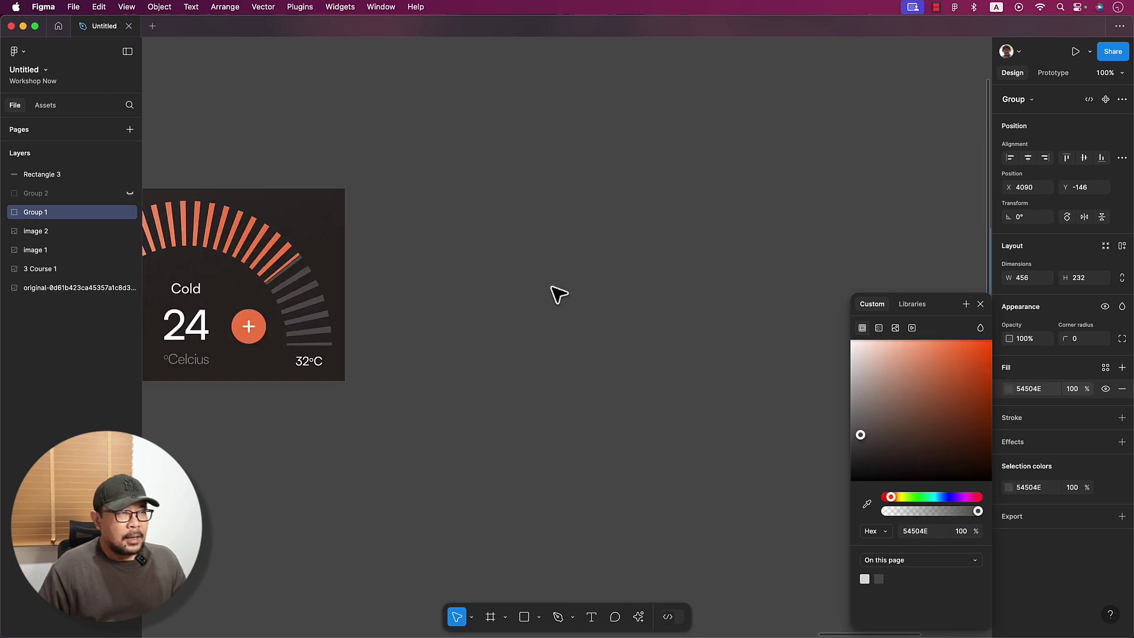
left_click(552, 294)
scroll(551, 294, "right", 5)
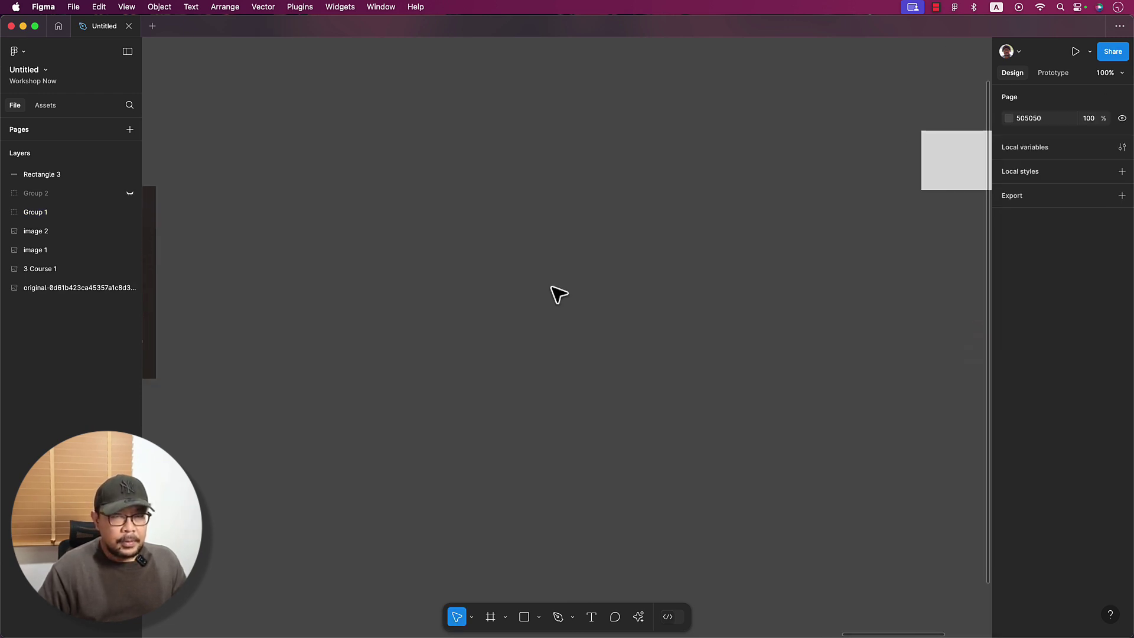
scroll(561, 292, "right", 10)
scroll(591, 343, "right", 3)
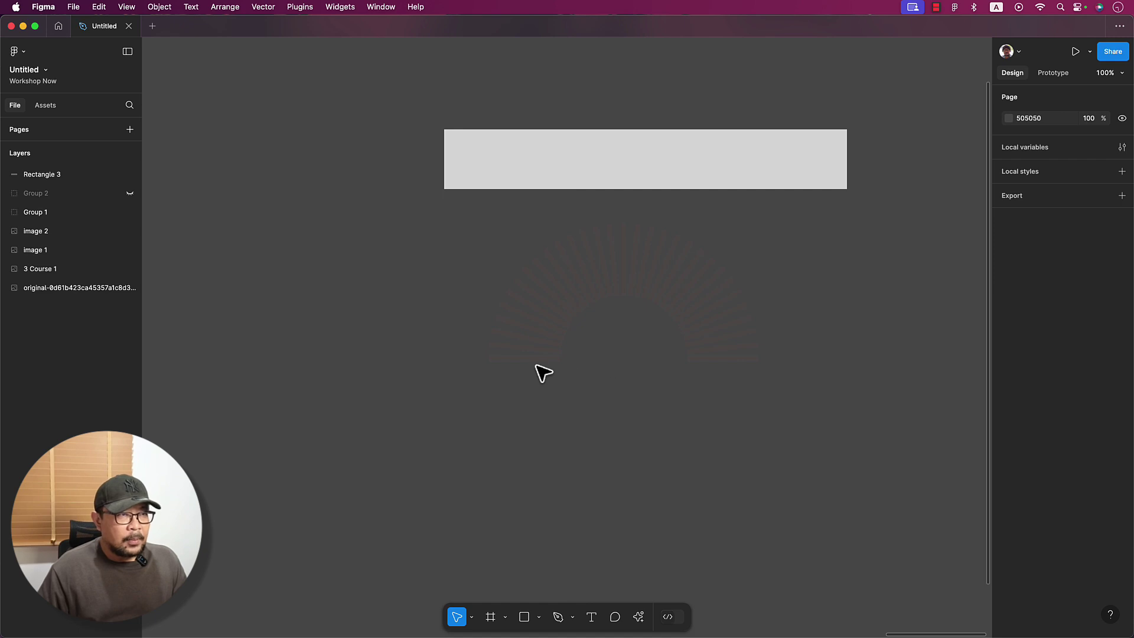
Wrap the arc in a new 654 × 339 frame with a black fill
key("f")
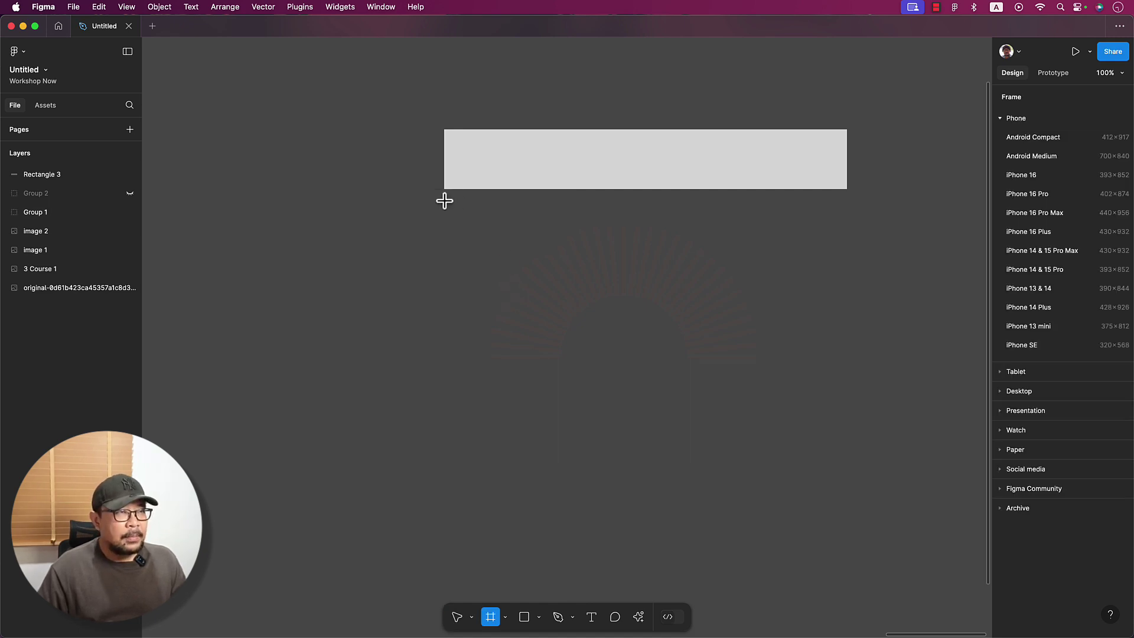
left_click_drag(444, 201, 830, 401)
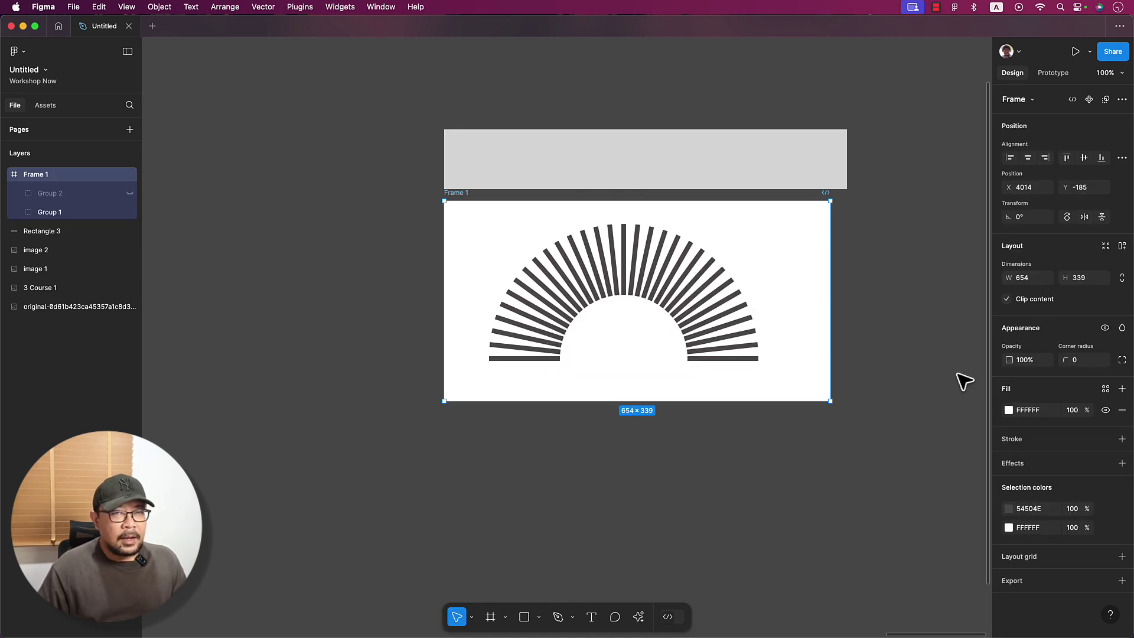
left_click(1008, 410)
left_click_drag(910, 452, 792, 539)
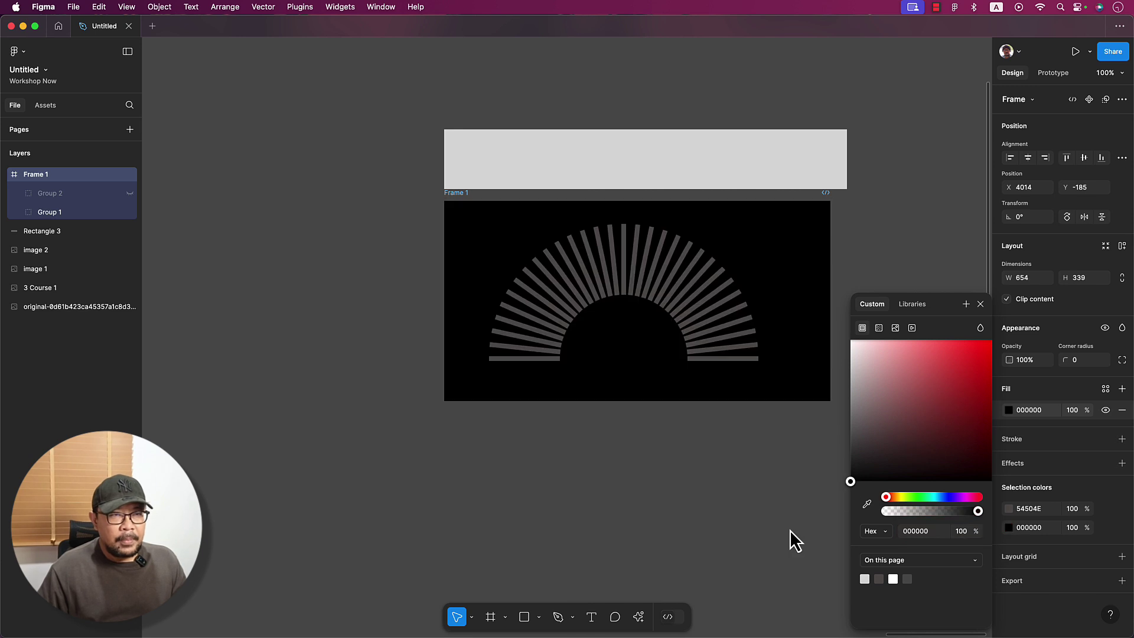
left_click(775, 518)
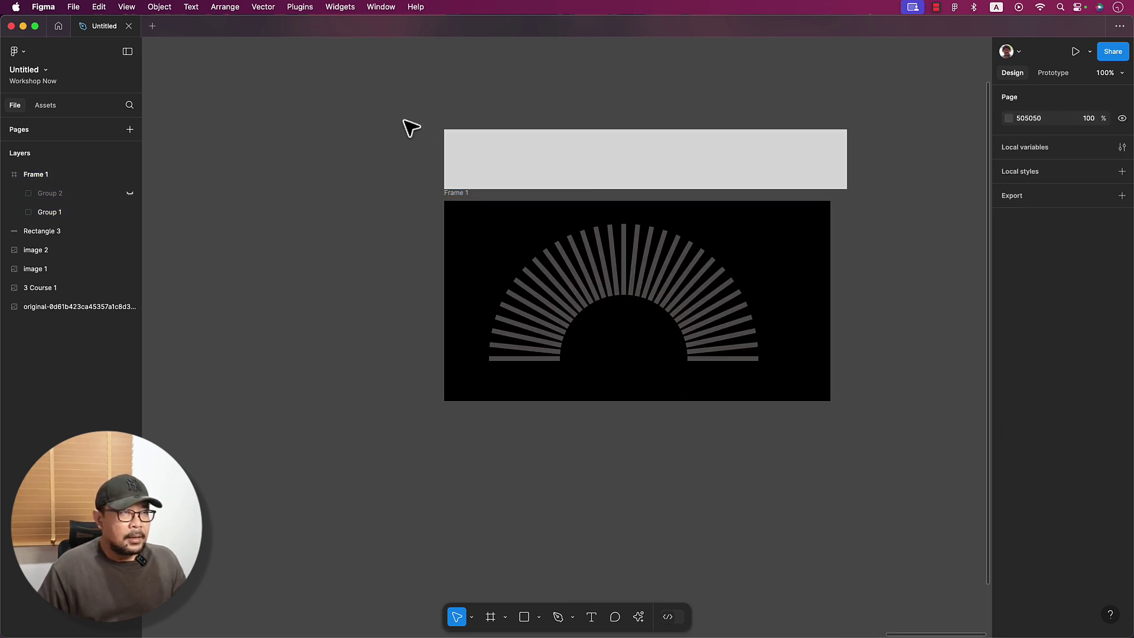
Move the dial frame and grey strip beside the thermostat reference image
left_click_drag(405, 123, 822, 412)
scroll(748, 476, "left", 5)
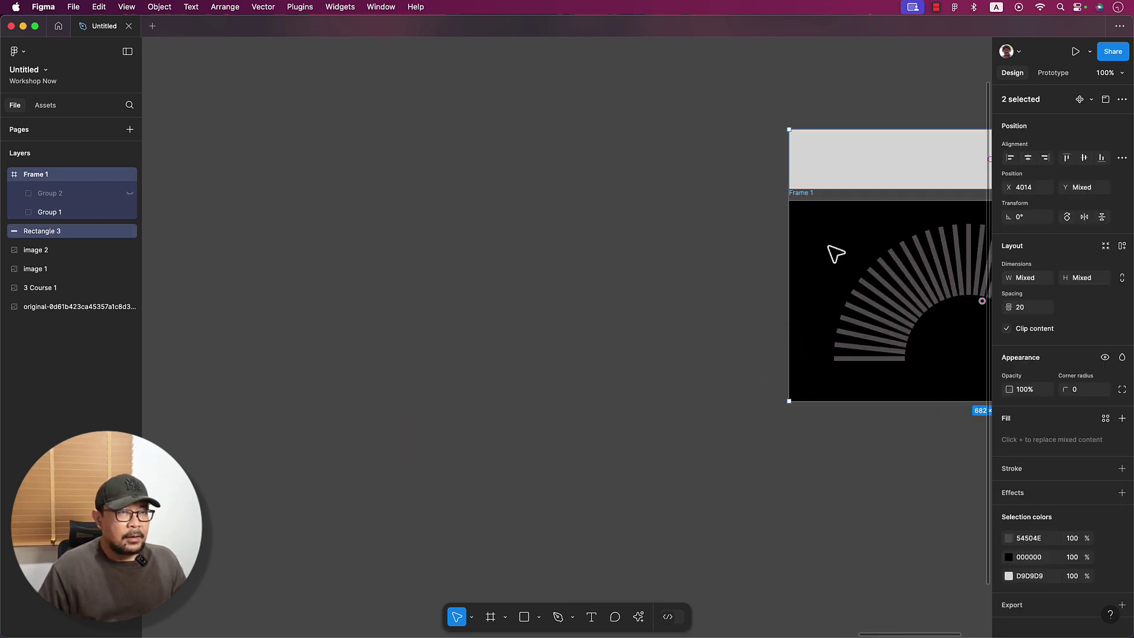
left_click_drag(830, 254, 299, 266)
scroll(313, 269, "left", 3)
scroll(313, 268, "left", 5)
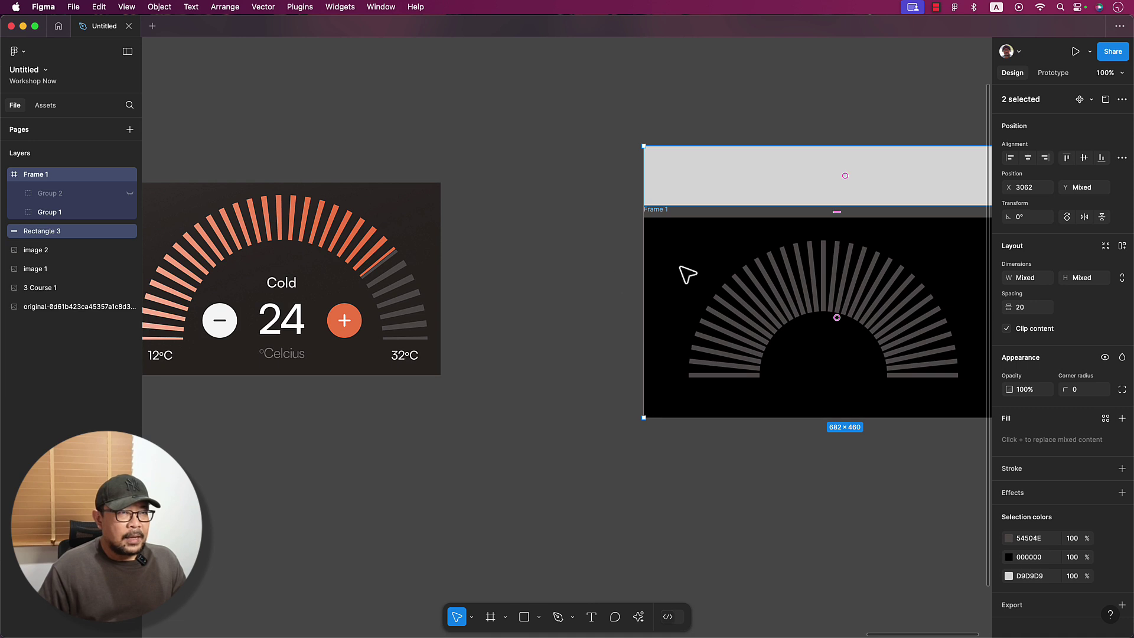
left_click_drag(688, 270, 574, 247)
left_click(546, 248)
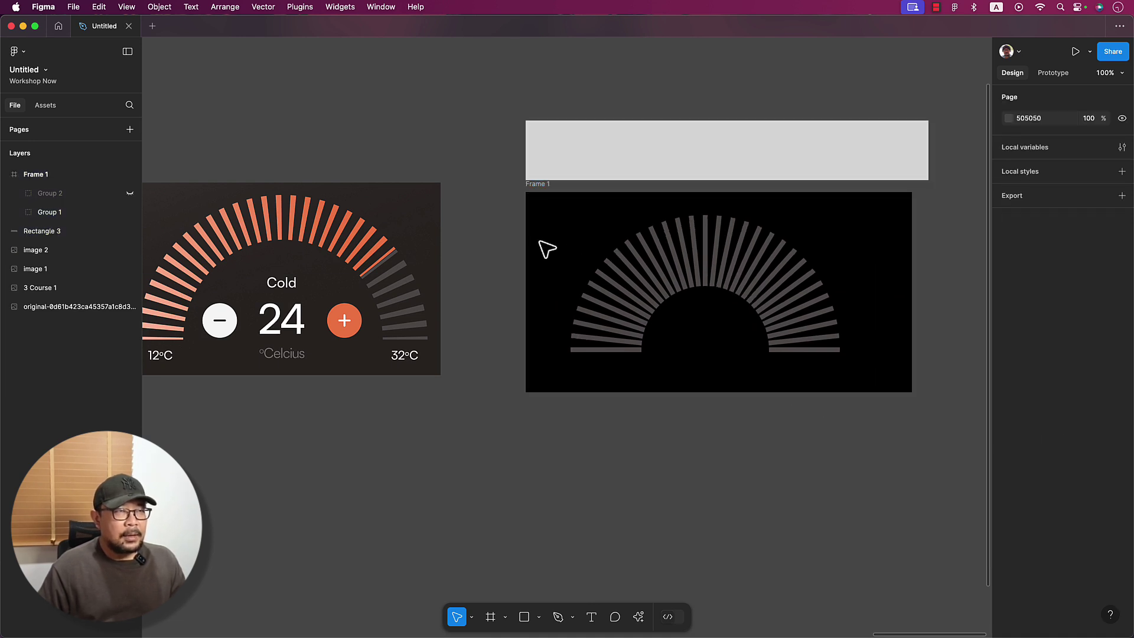
Eyedrop the reference's dark brown 2C2724 background into the dial frame's fill
left_click(542, 184)
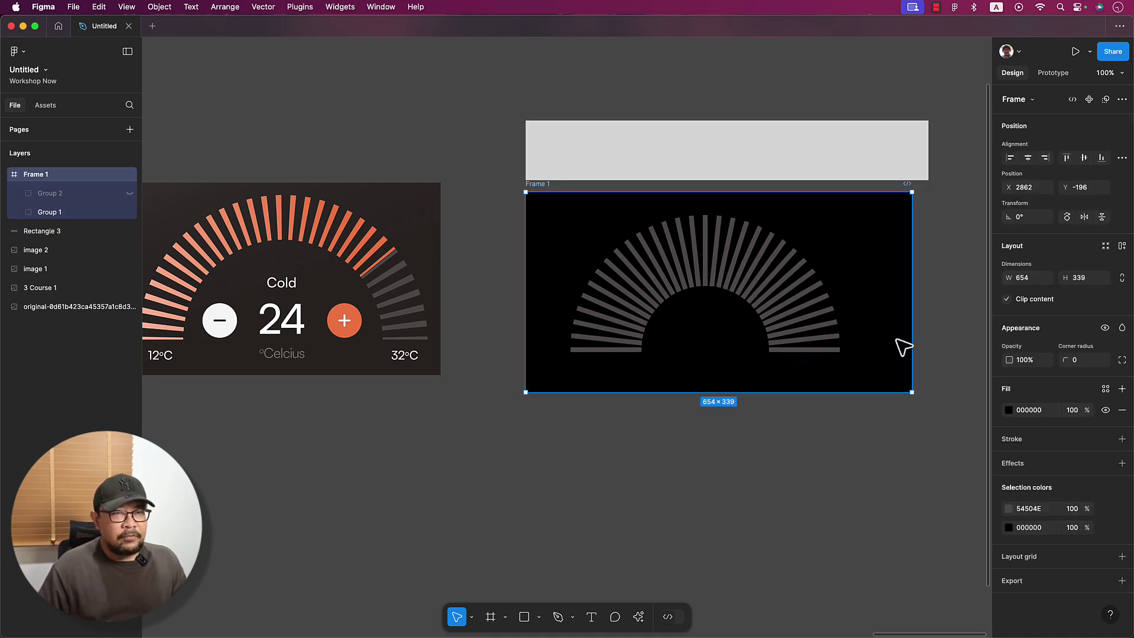
key("i")
left_click(433, 215)
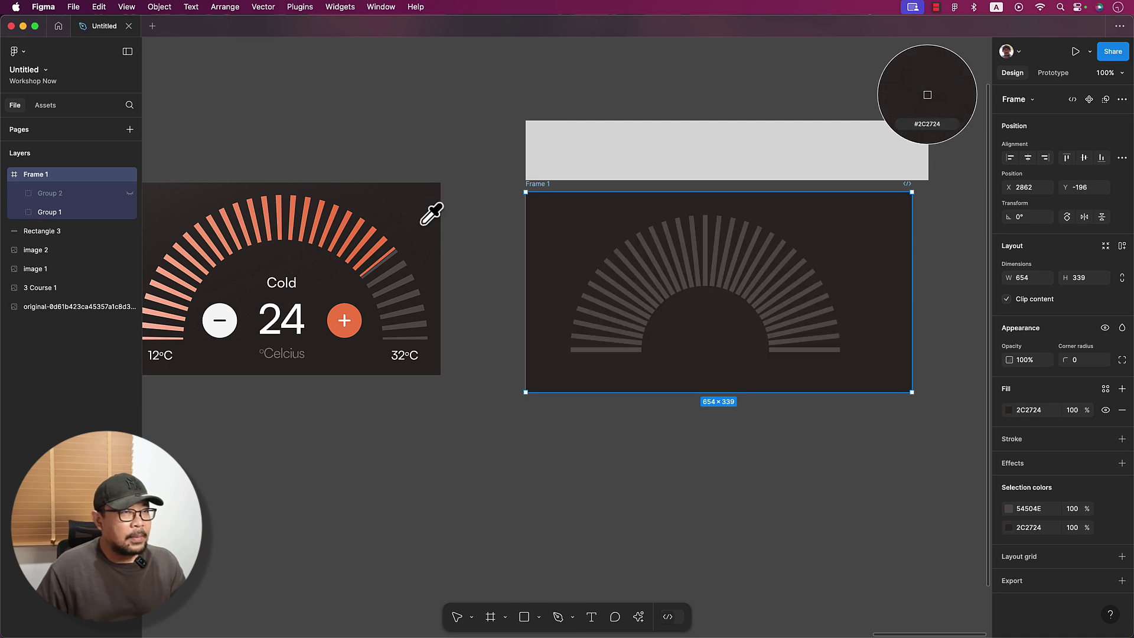
left_click(671, 518)
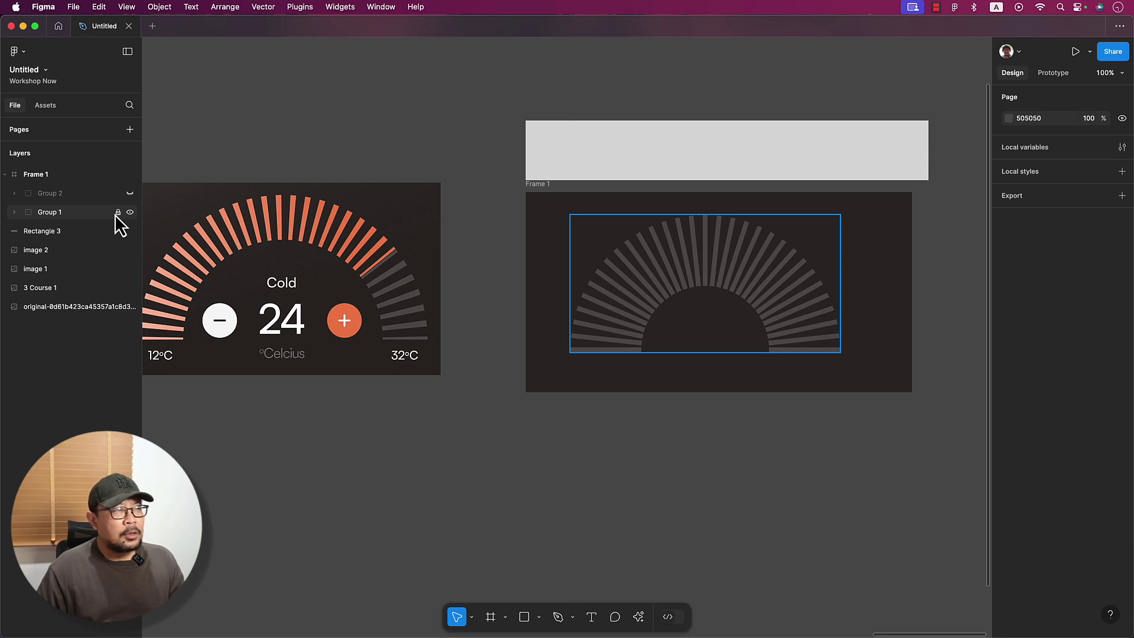
Lock Group 1, unhide Group 2 and ungroup it into separate bars
left_click(118, 213)
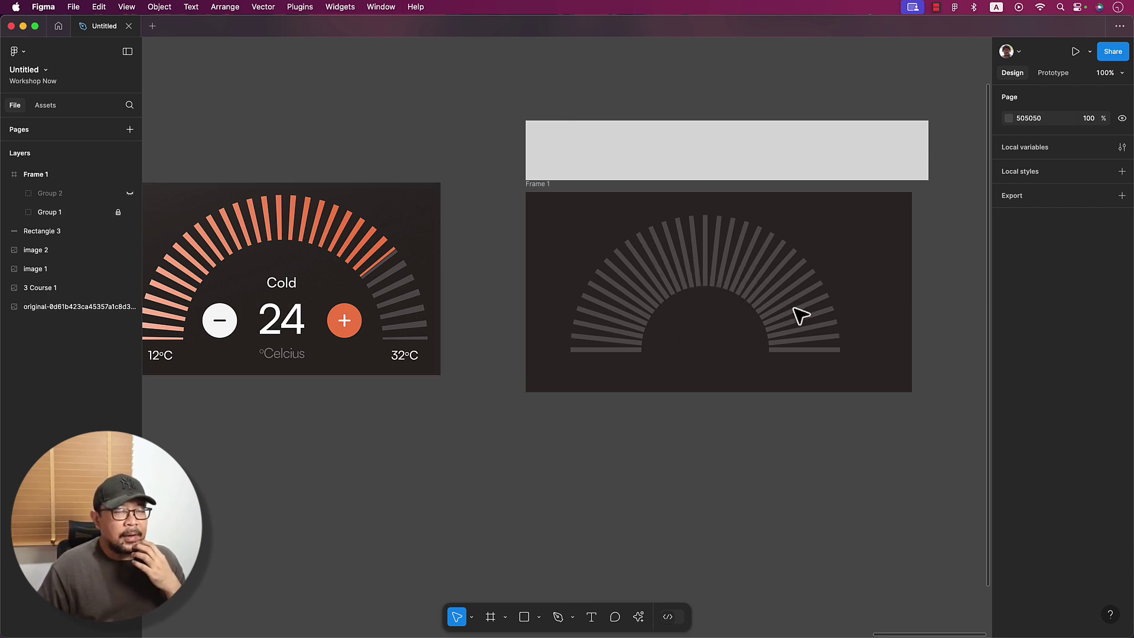
mouse_move(79, 193)
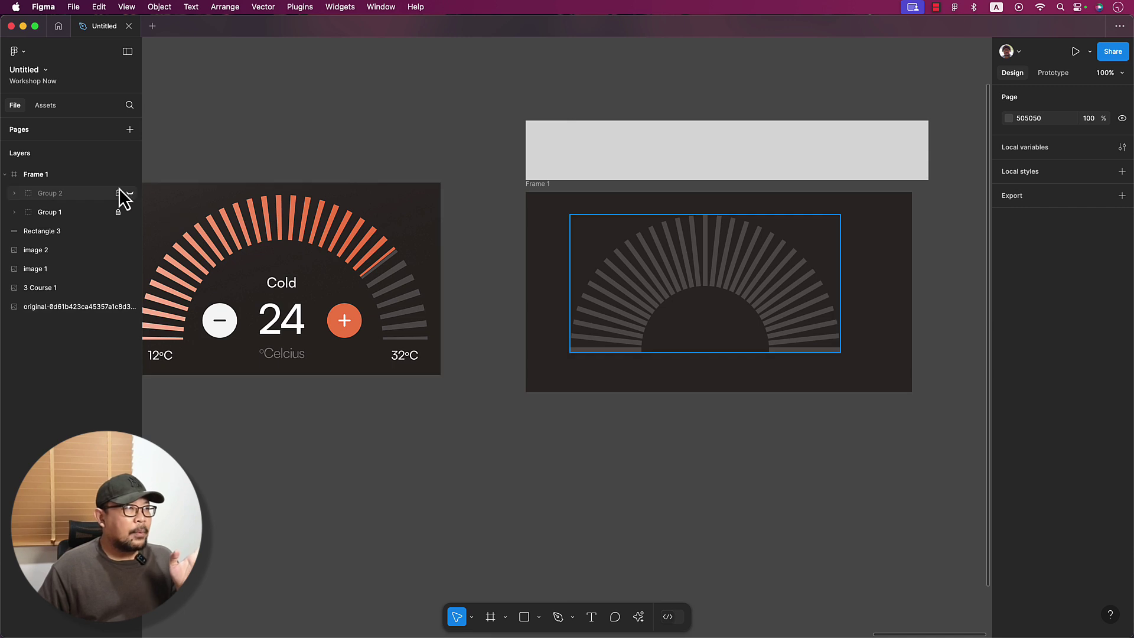
left_click(129, 193)
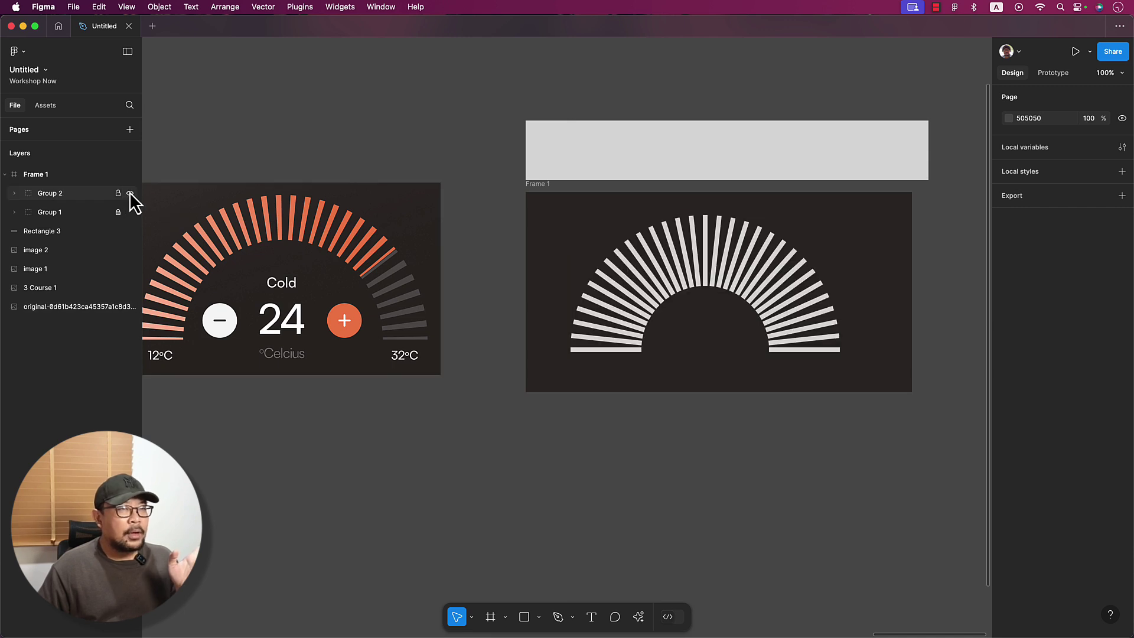
left_click(62, 197)
right_click(62, 197)
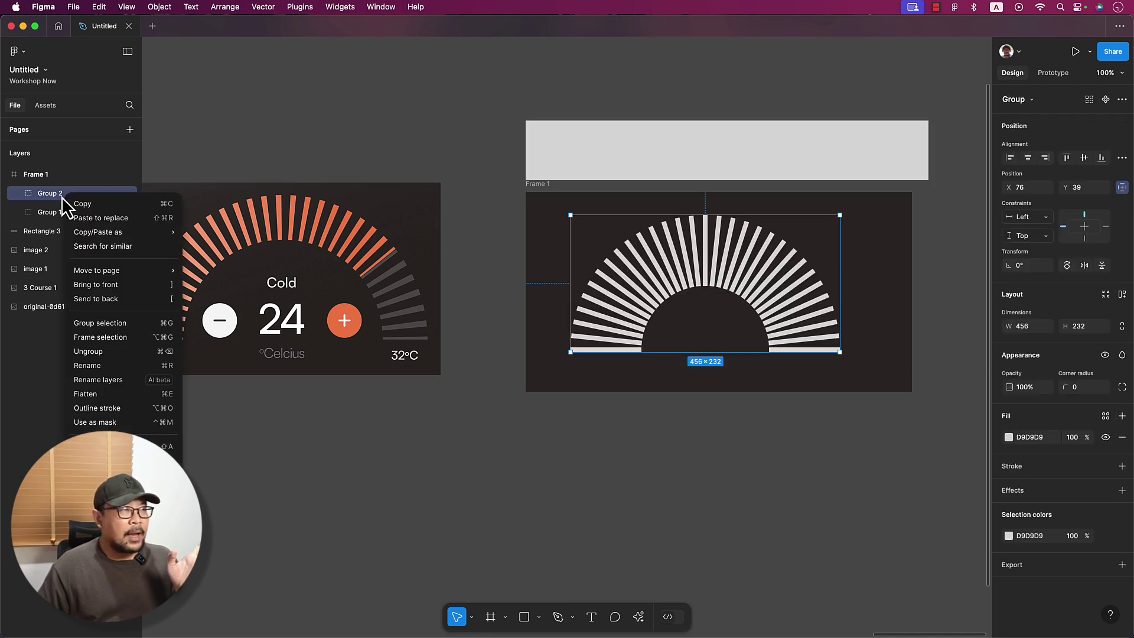
left_click(115, 351)
left_click(516, 379)
Check the white arc's bottom-left bar, then select the grey strip above the frame
left_click(603, 350)
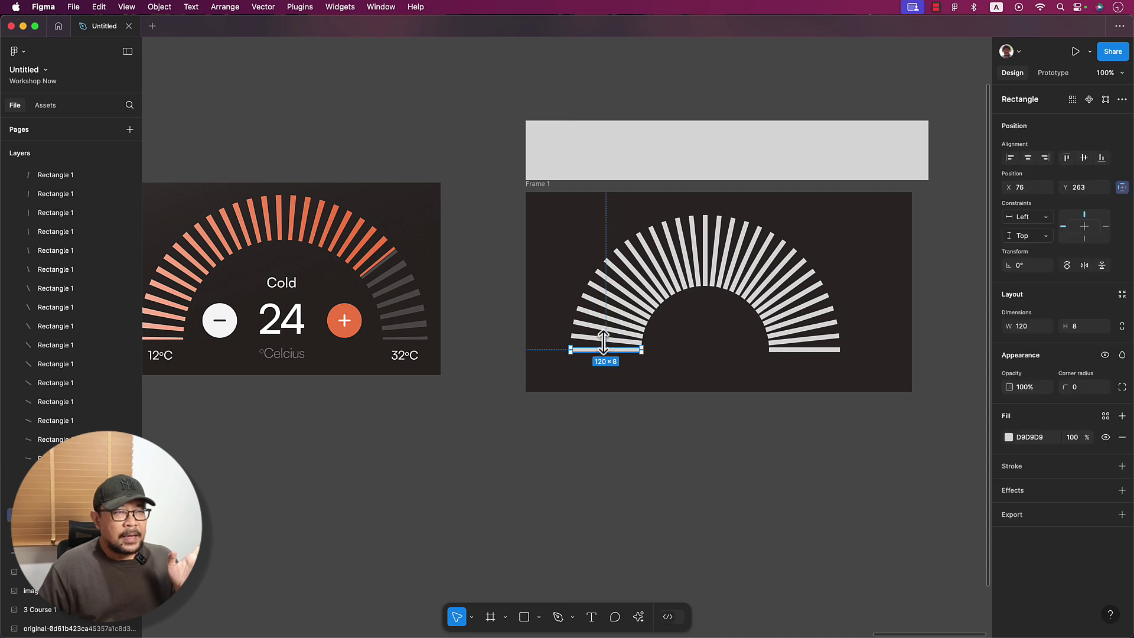
left_click(638, 436)
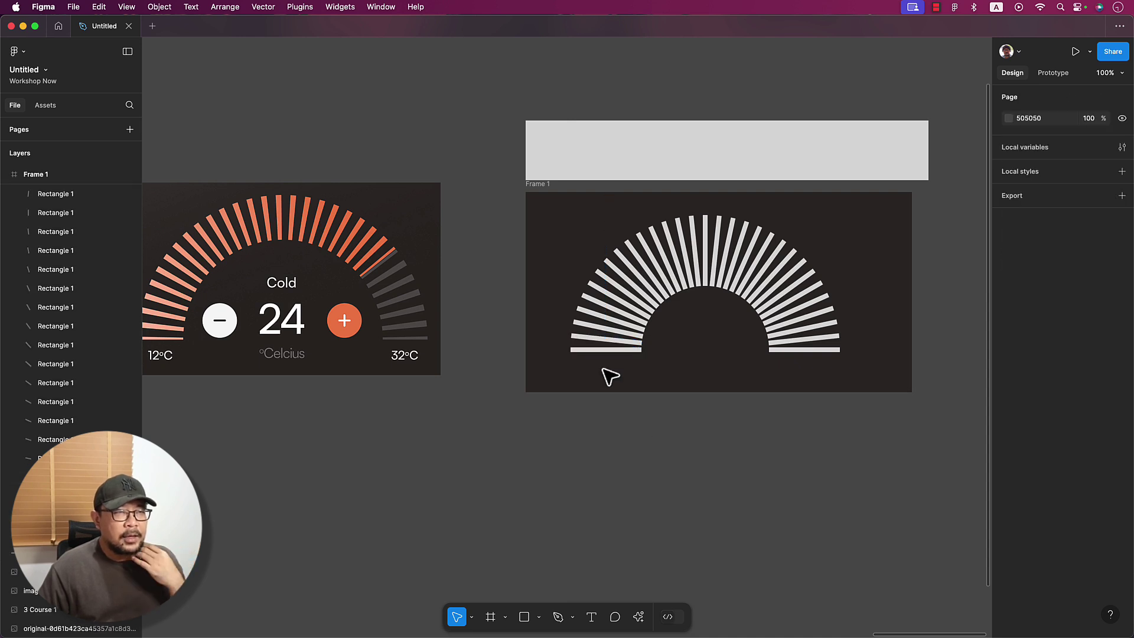
left_click(730, 136)
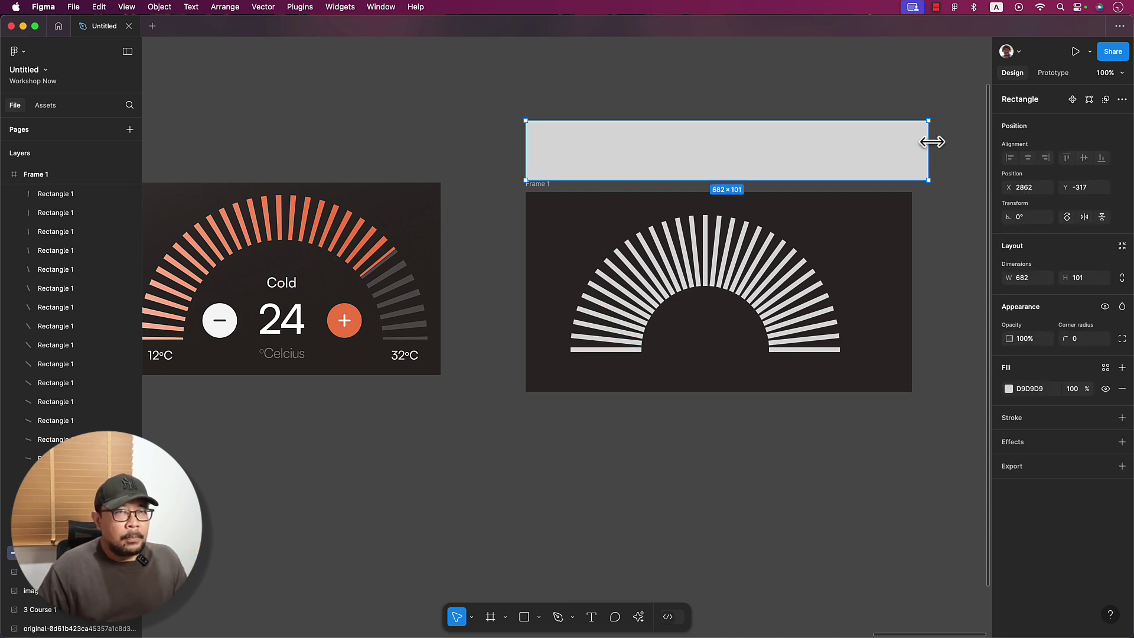
Shrink the grey strip to a 31×52 swatch filled with peach FECCB9 from the reference
mouse_move(928, 144)
left_mouse_down()
mouse_move(592, 145)
mouse_move(536, 158)
left_mouse_up()
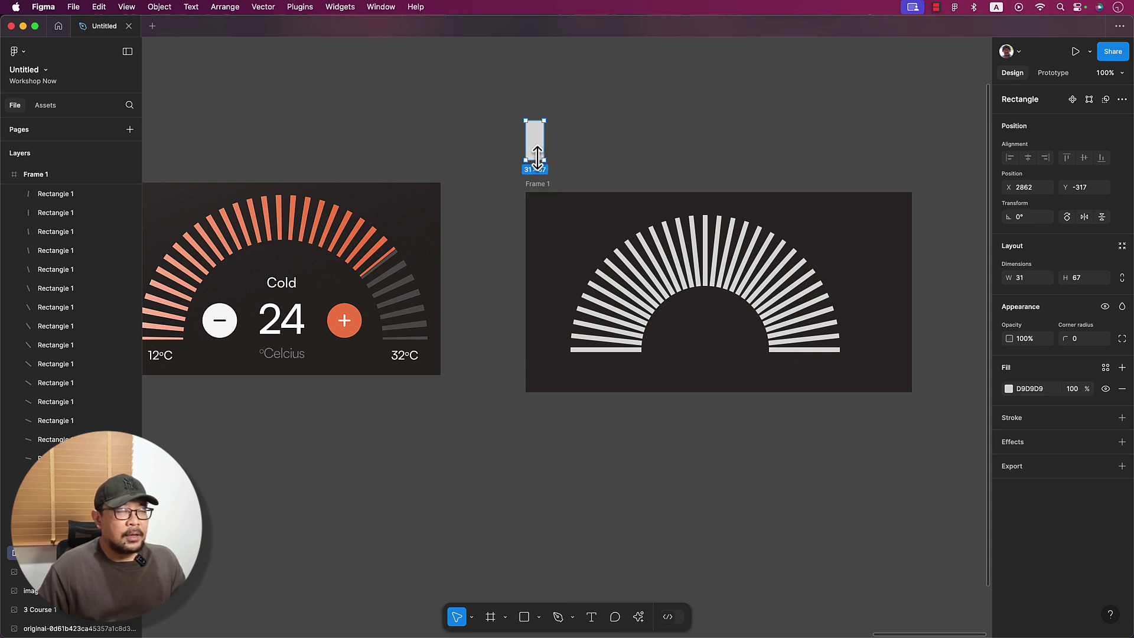
left_click(589, 145)
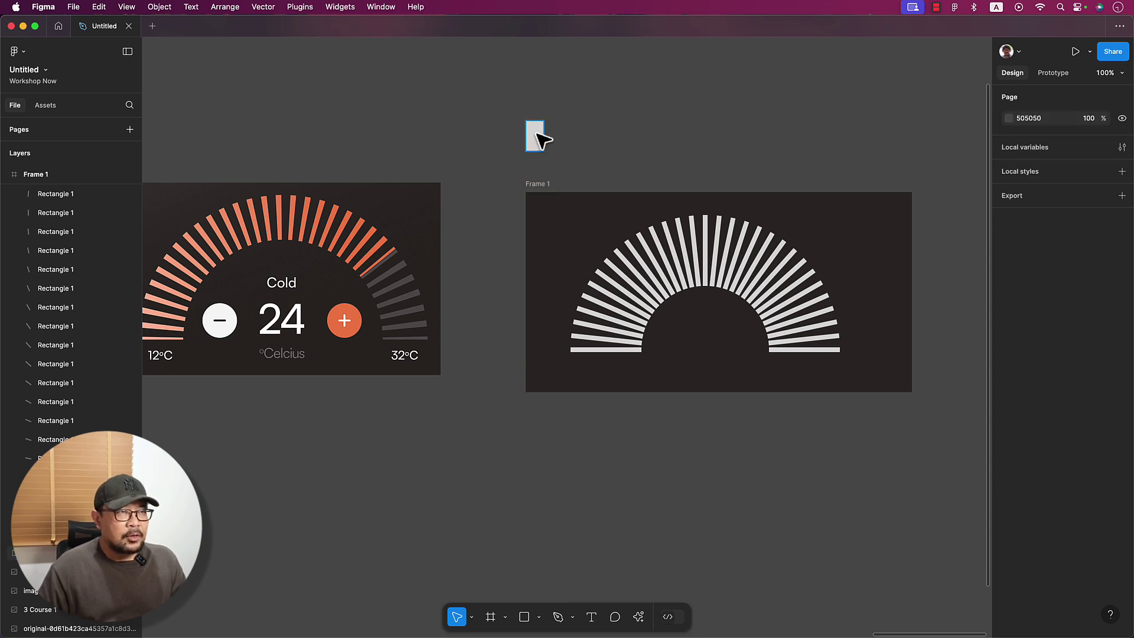
left_click(537, 137)
key("i")
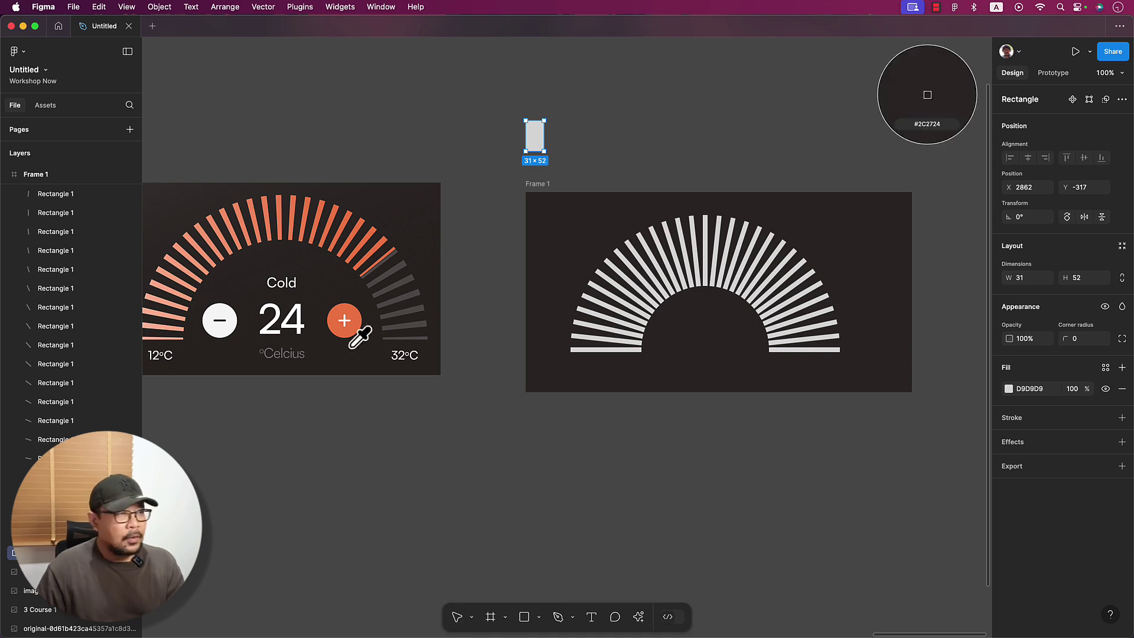
scroll(219, 329, "left", 2)
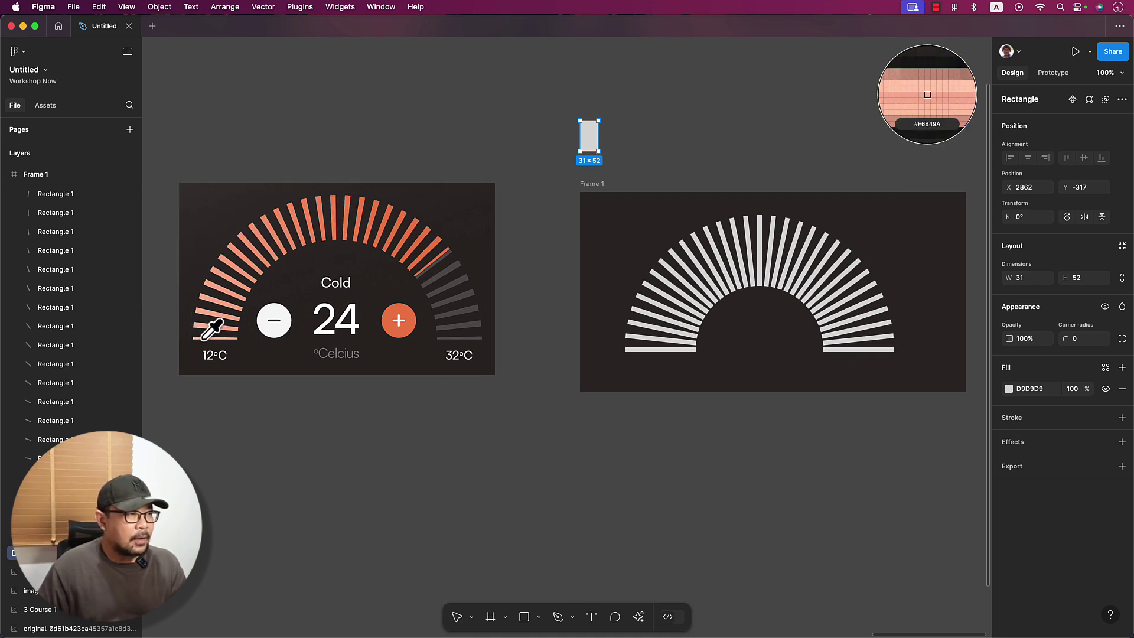
left_click(204, 337)
scroll(451, 330, "right", 5)
scroll(511, 222, "left", 3)
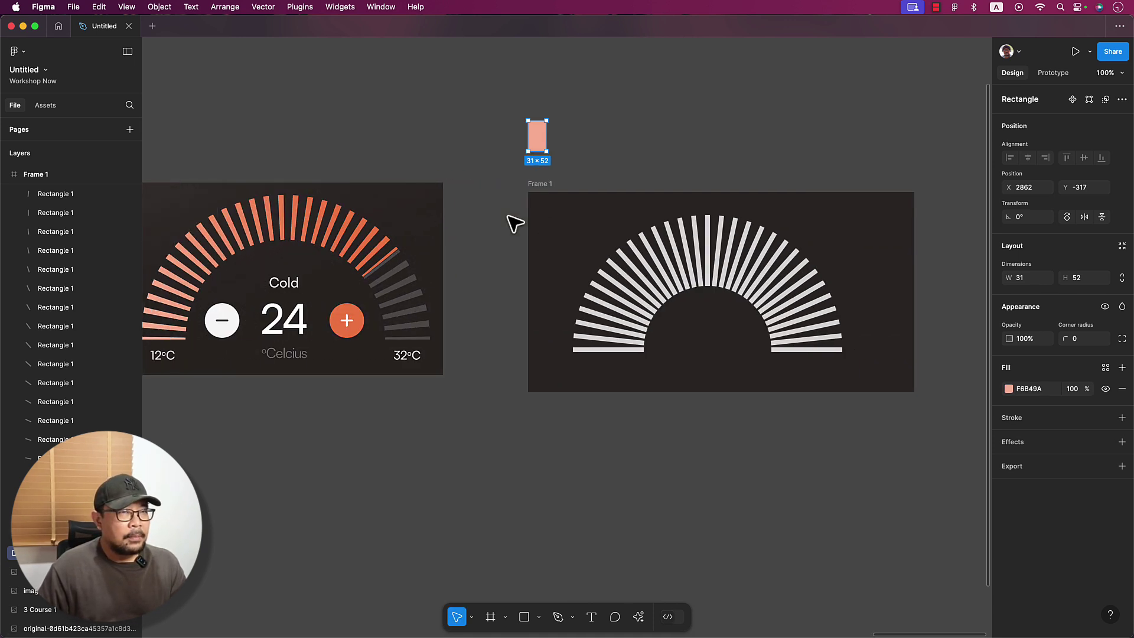
scroll(516, 223, "left", 1)
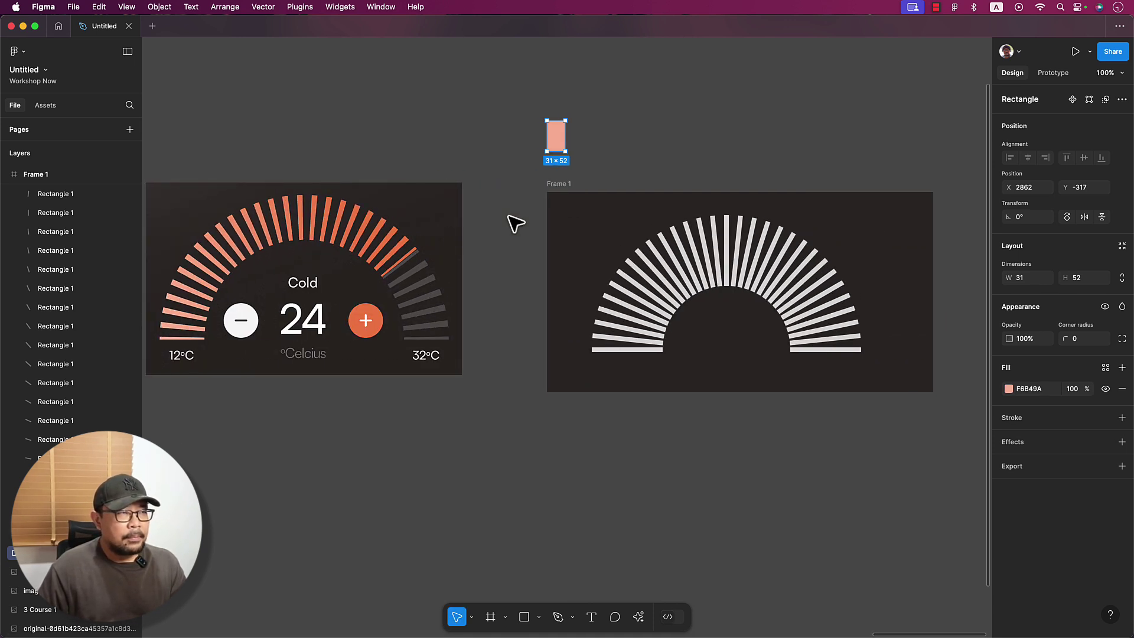
left_click(1008, 389)
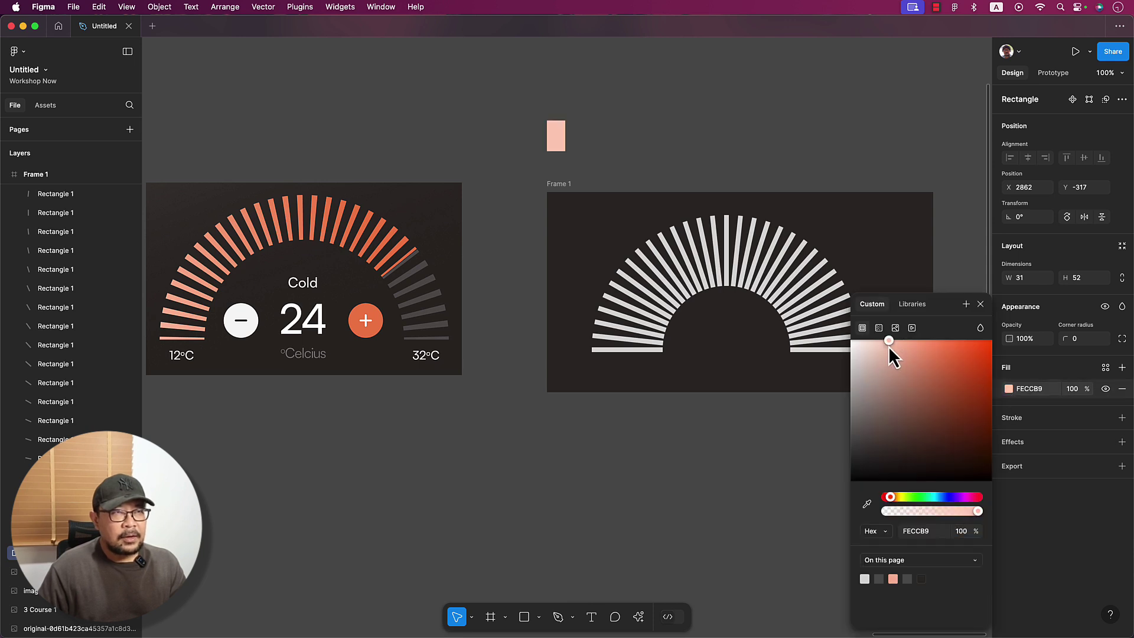
left_click(691, 89)
Duplicate the swatch to the right and fill it with the reference's orange F17138
left_click(558, 137)
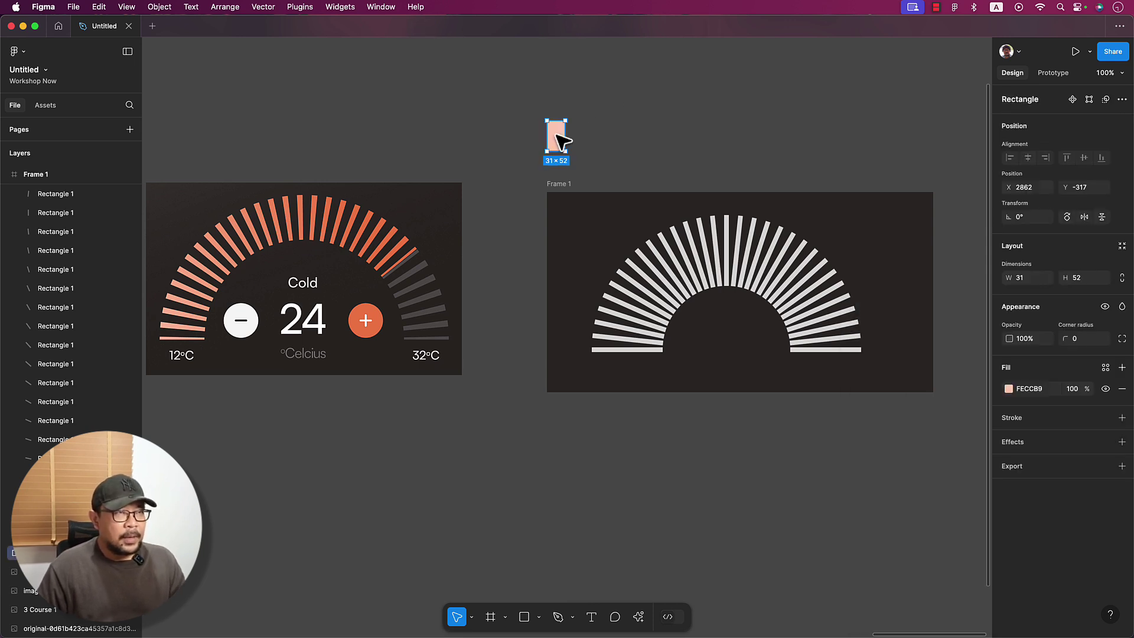
left_click_drag(558, 137, 880, 146)
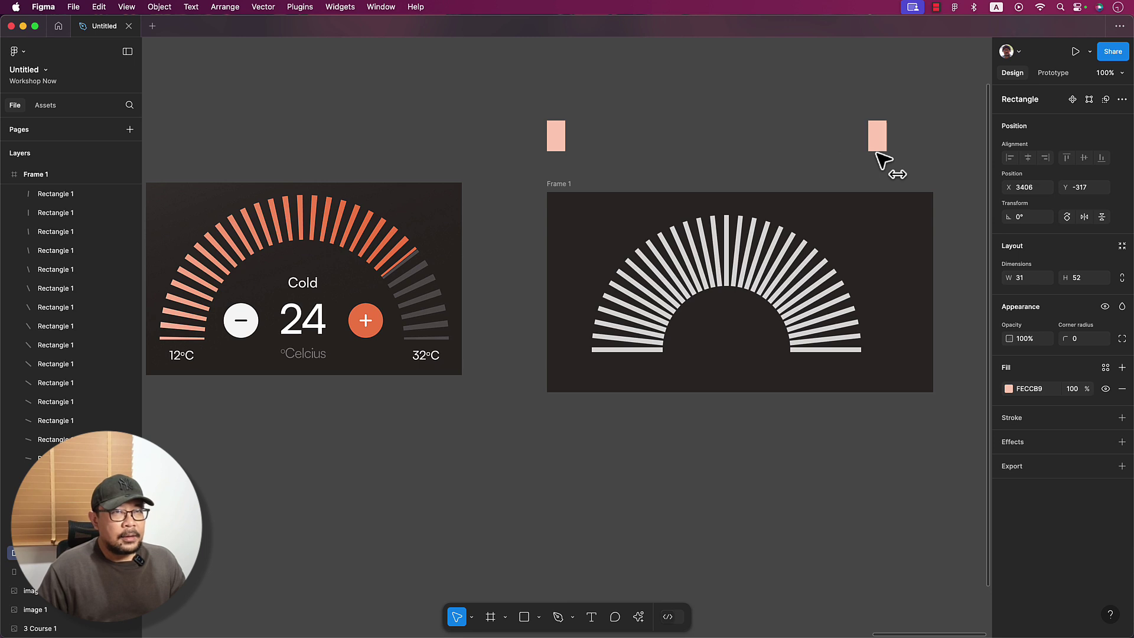
left_click(1008, 388)
left_click(867, 503)
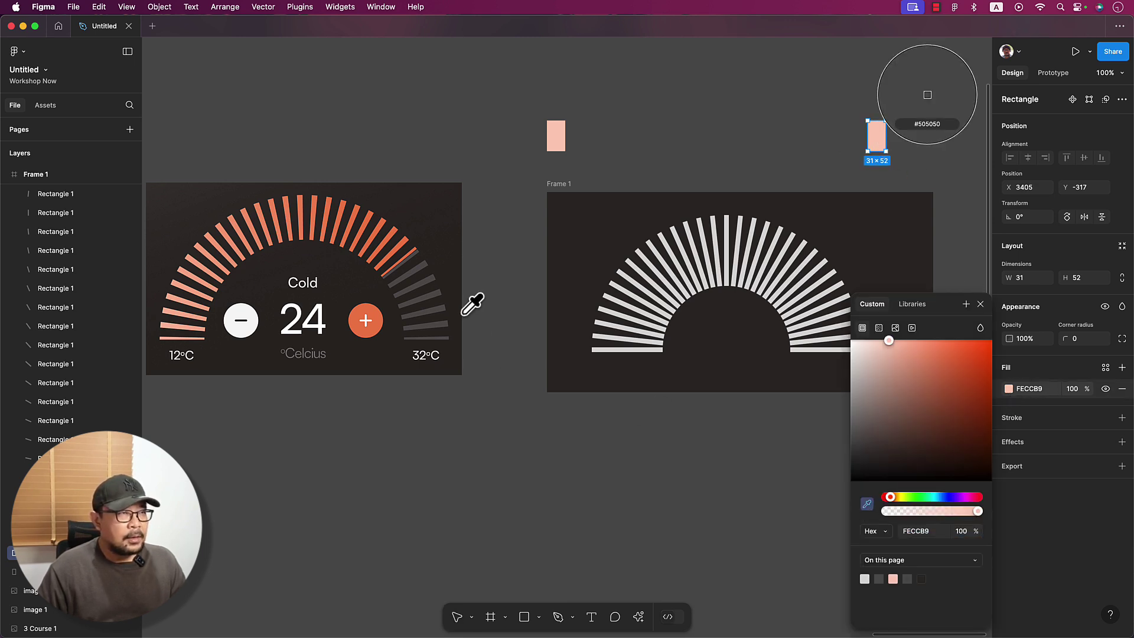
left_click(405, 241)
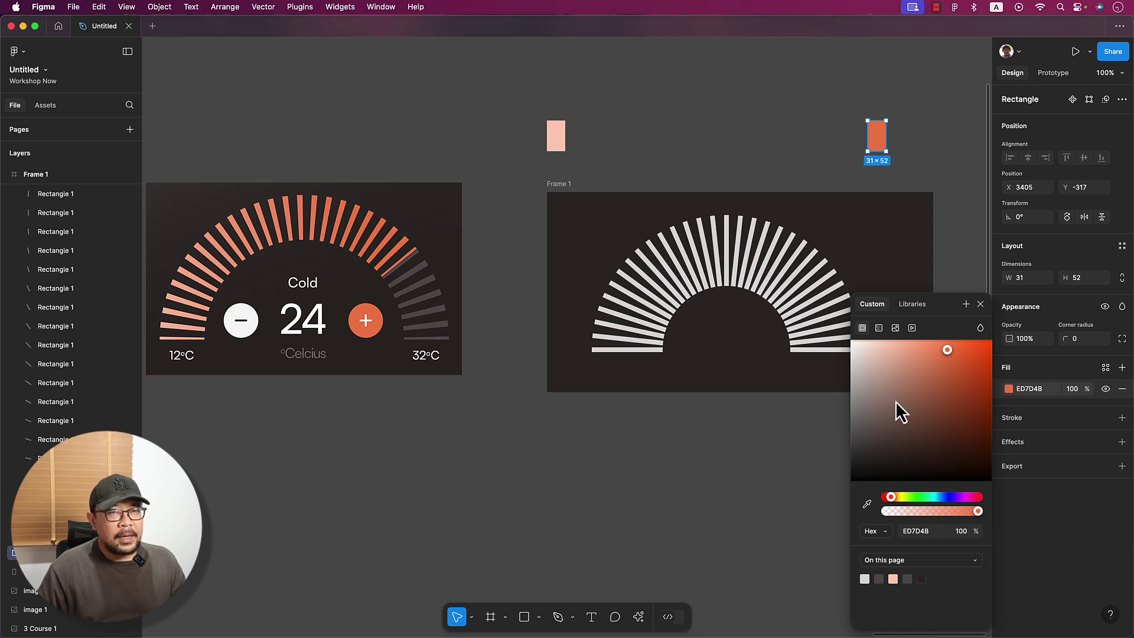
left_click(774, 424)
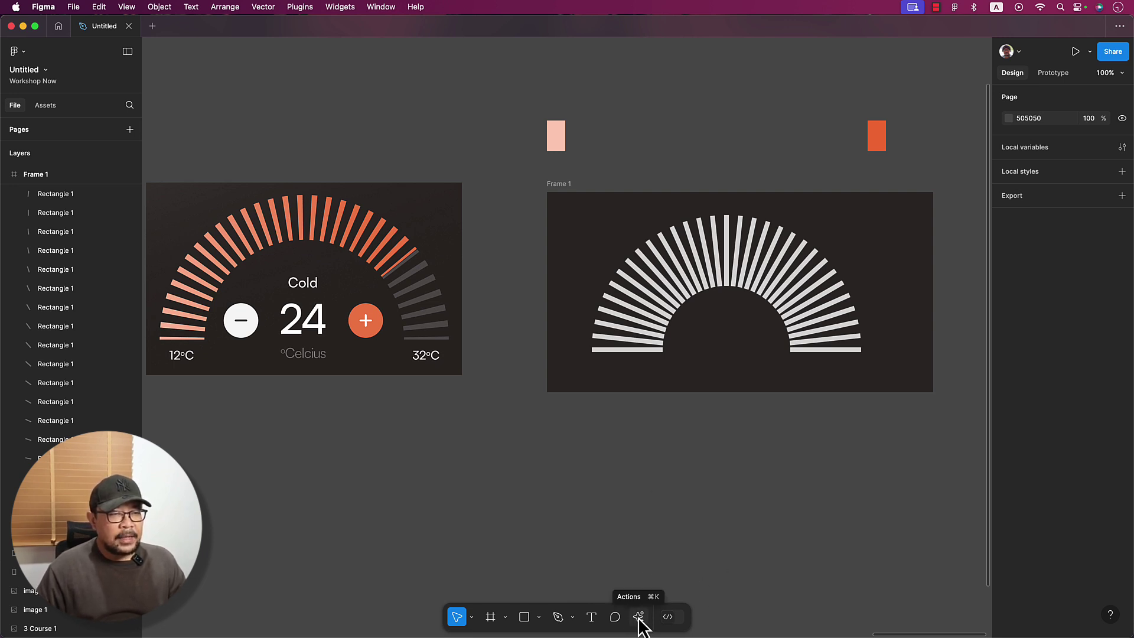
Launch the Blend plugin from the Actions menu's Plugins & widgets list
left_click(638, 618)
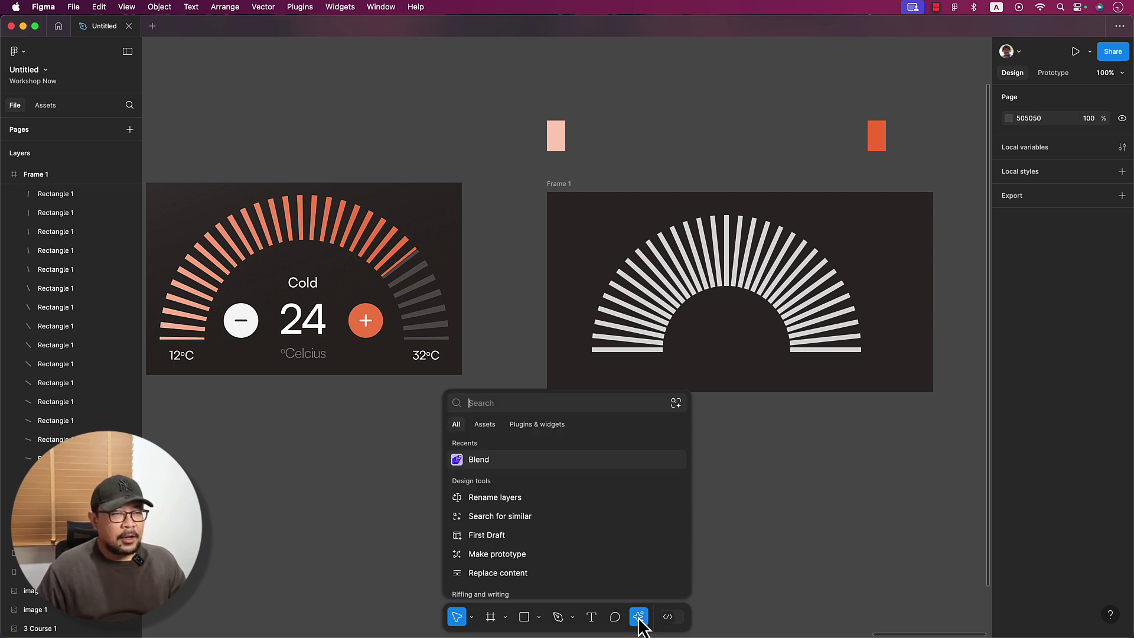
left_click(547, 425)
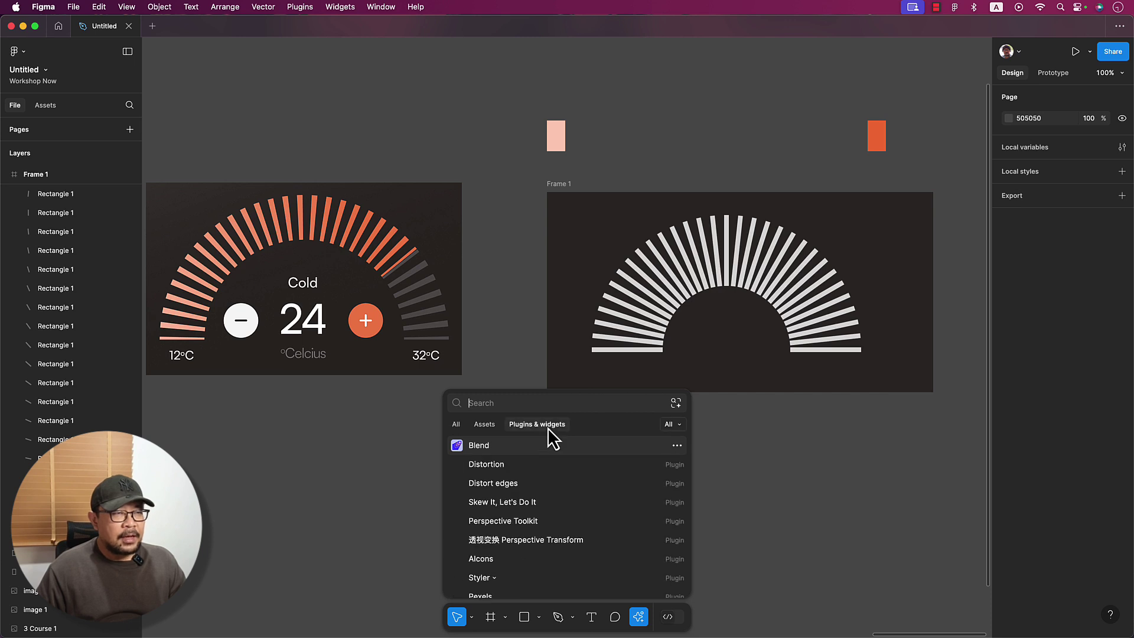
left_click(480, 446)
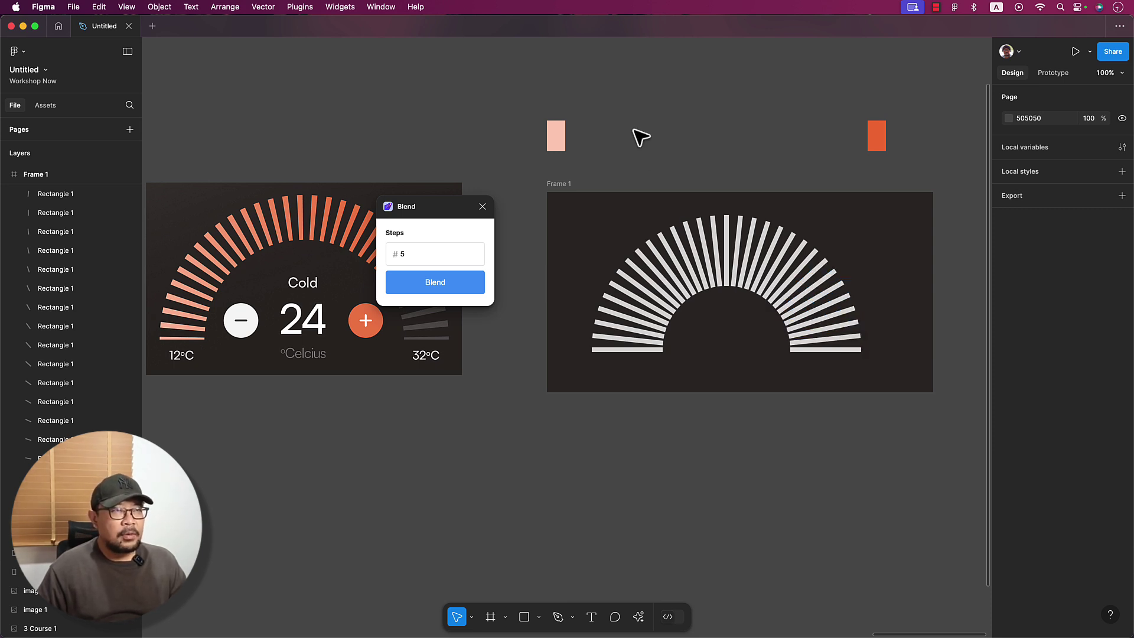
Color the bottom-left bar peach and bottom-right bar orange from the swatches, then select both swatches
left_click(644, 350)
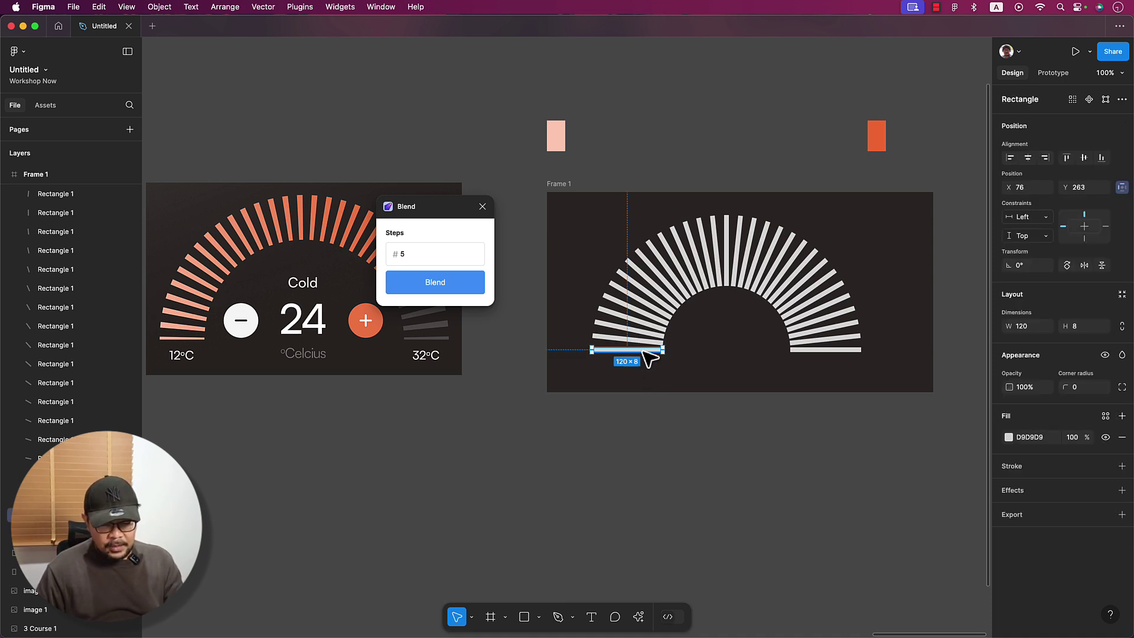
key("i")
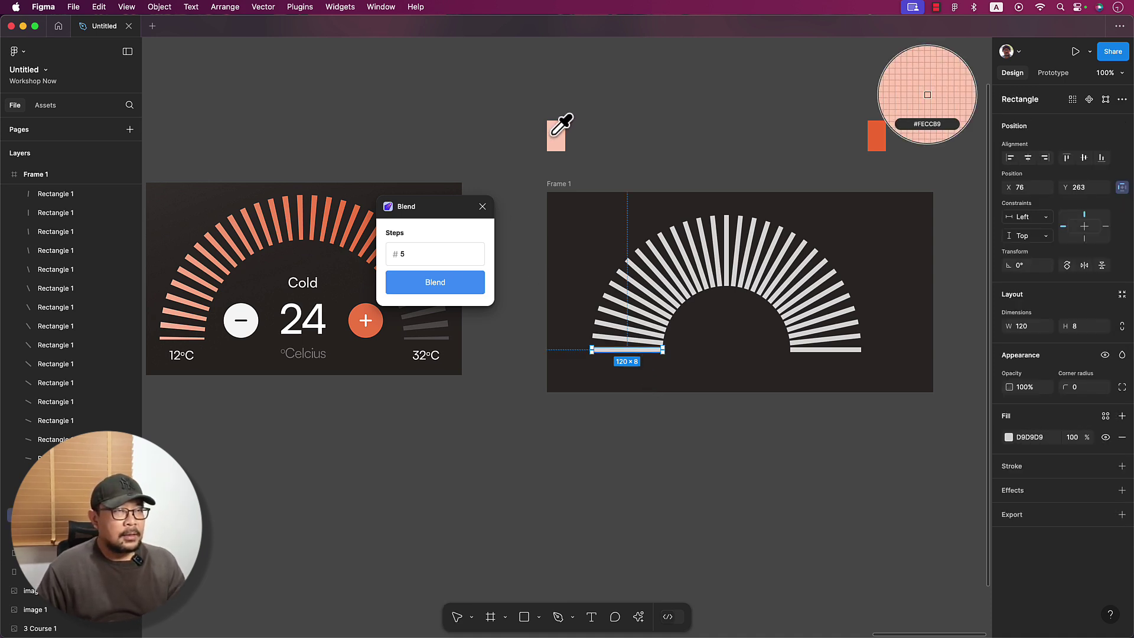
left_click(556, 134)
left_click(850, 350)
key("i")
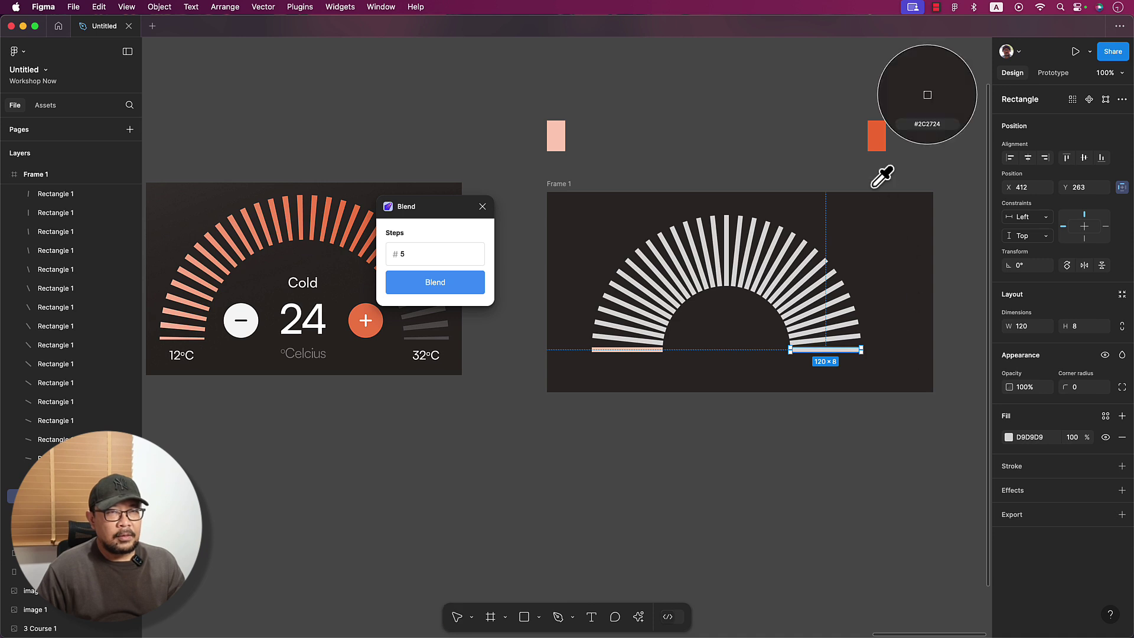
left_click(877, 129)
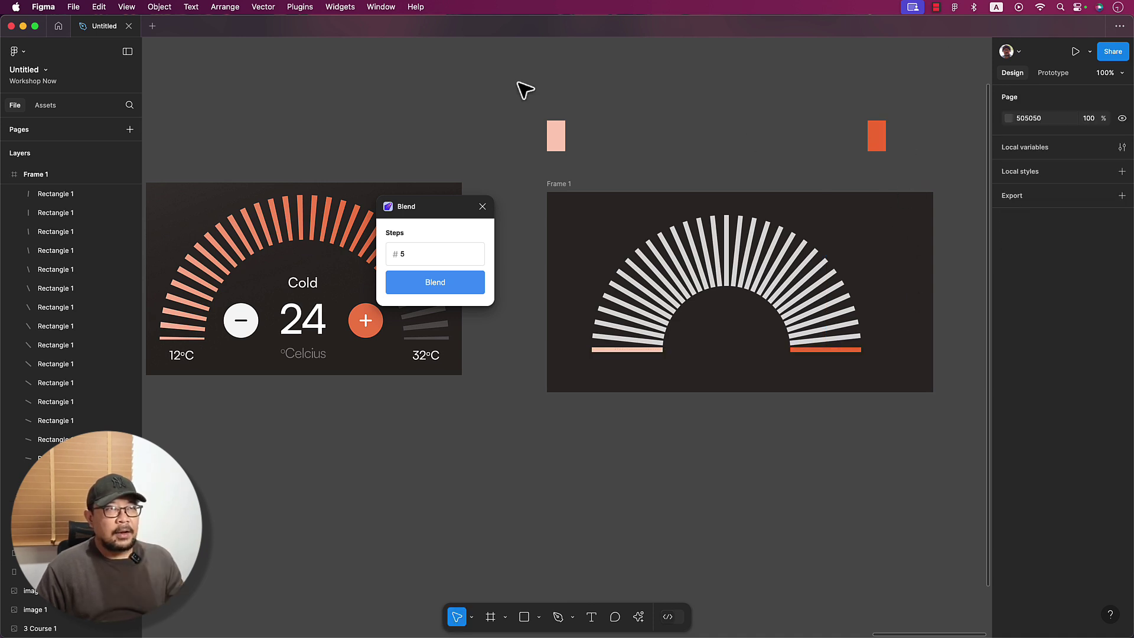
mouse_move(518, 84)
left_mouse_down()
mouse_move(907, 134)
mouse_move(919, 171)
left_mouse_up()
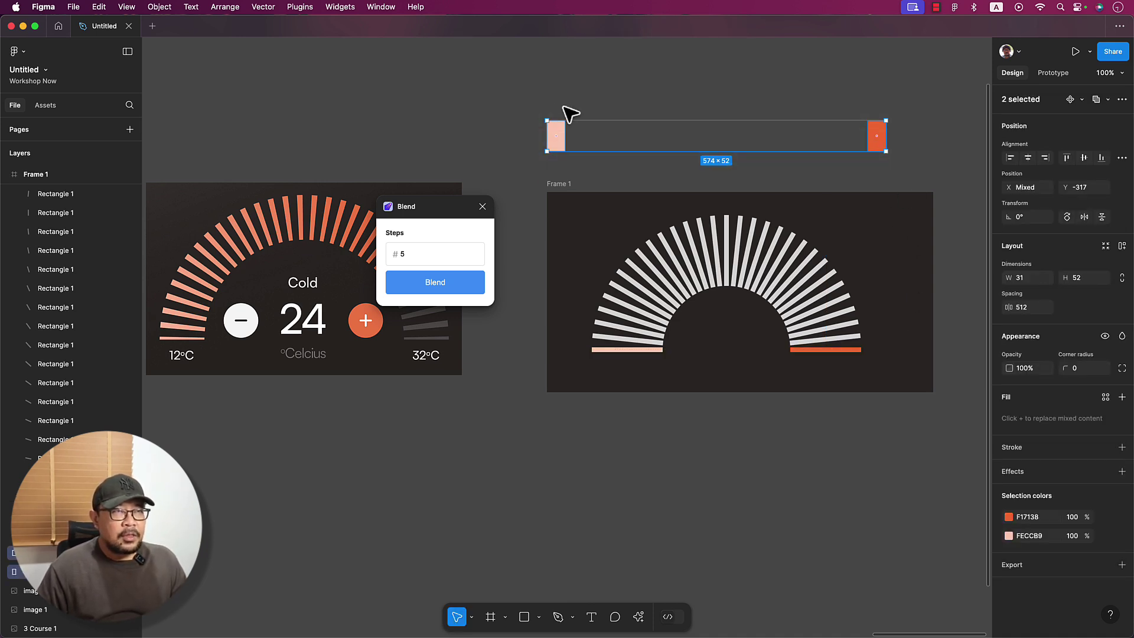
Blend the two swatches with 29 steps and close the Blend plugin
left_click(419, 254)
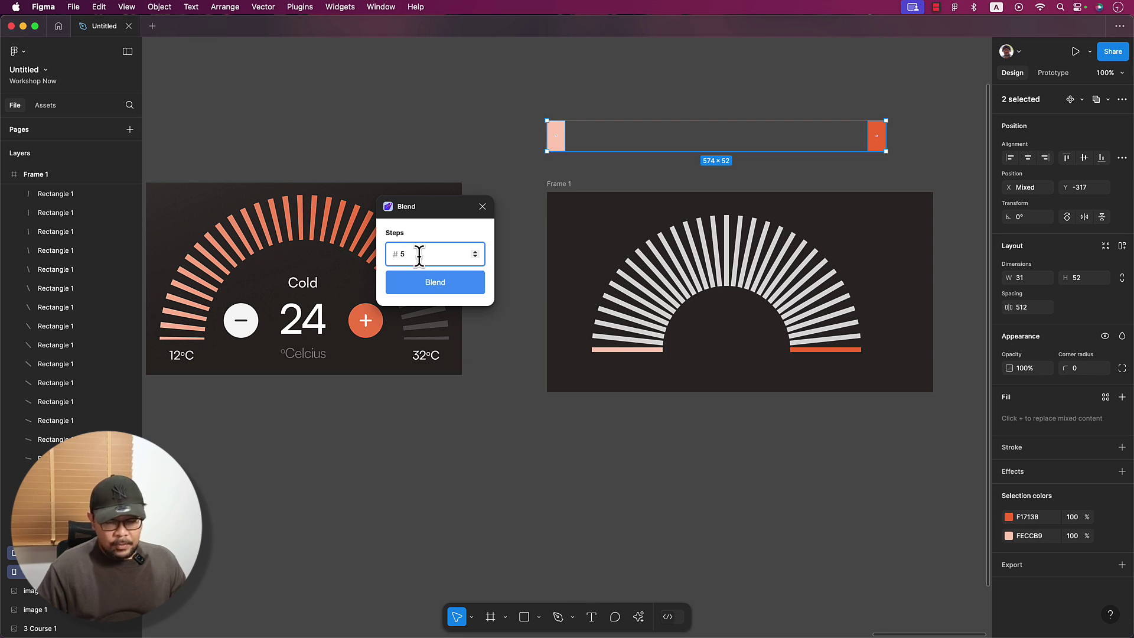
type("29")
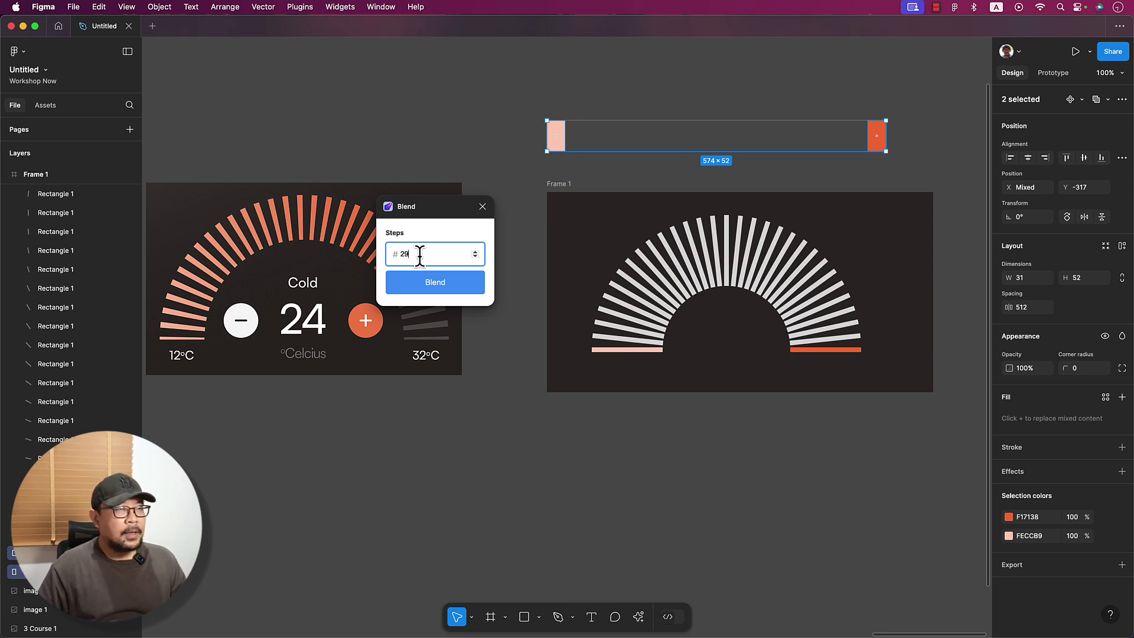
left_click(435, 286)
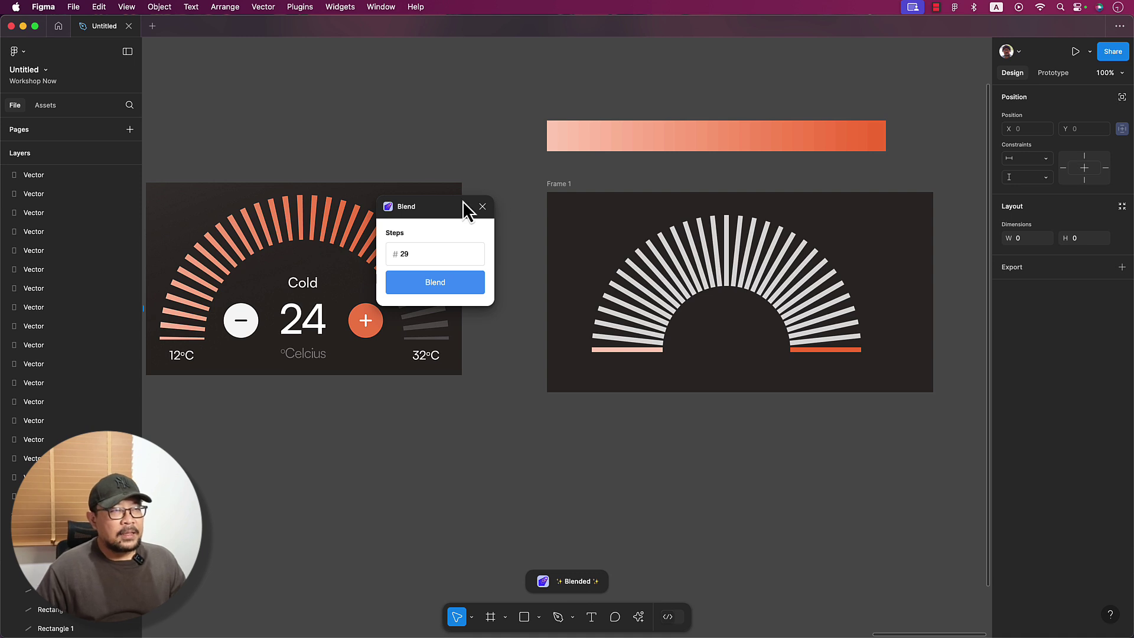
left_click(482, 208)
Select all 31 swatches and increase their auto-layout spacing to 2
left_click_drag(519, 97, 895, 166)
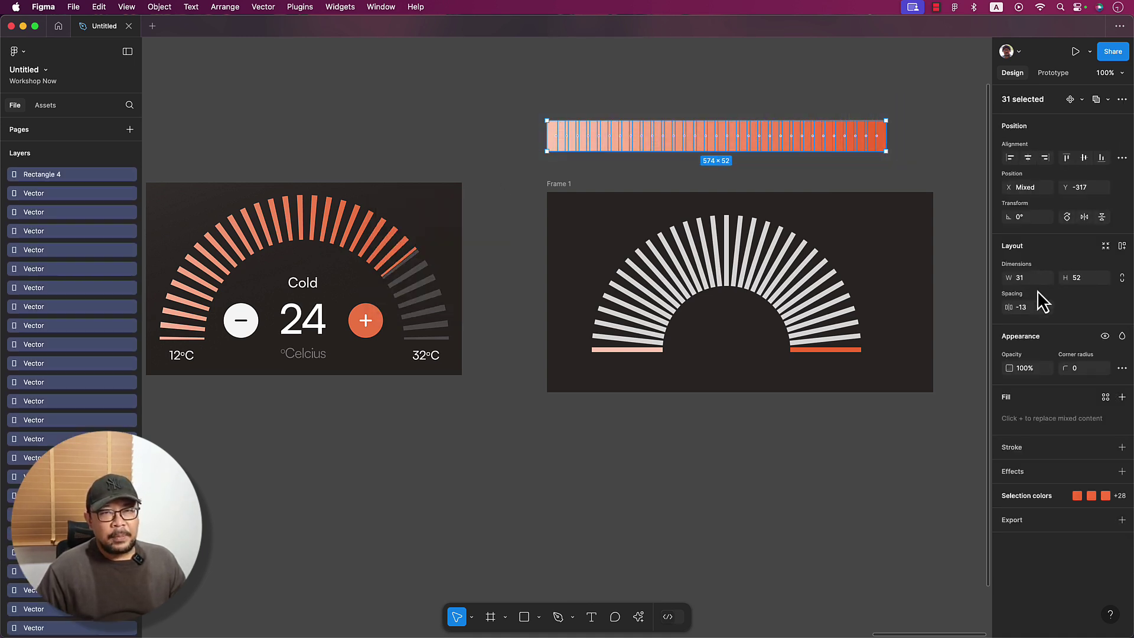
scroll(945, 319, "right", 4)
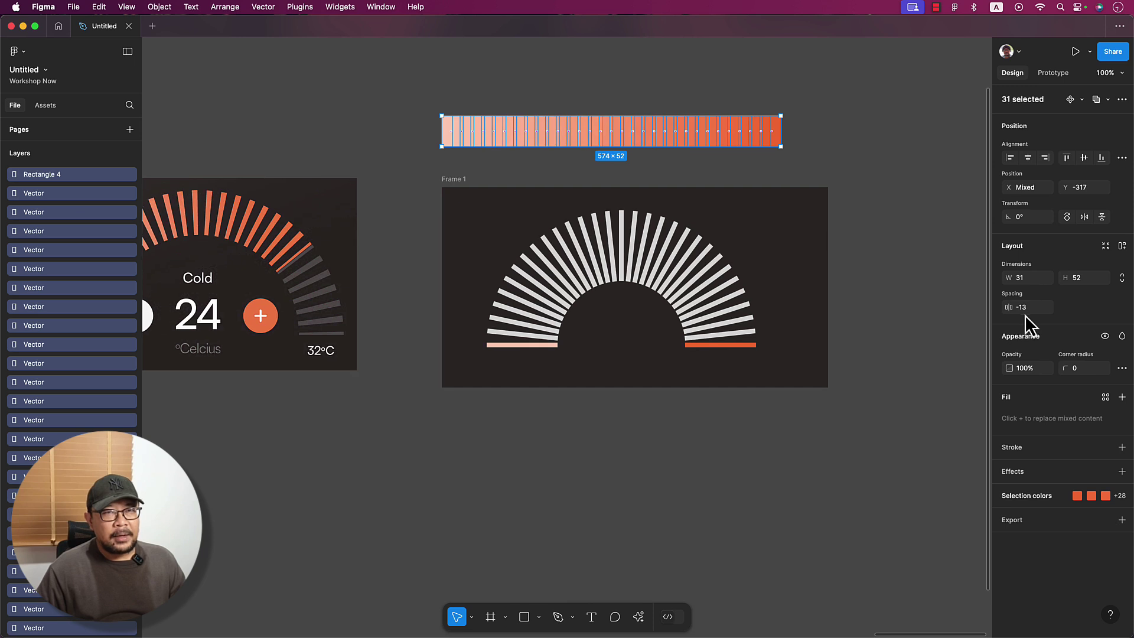
left_click_drag(1007, 307, 1011, 307)
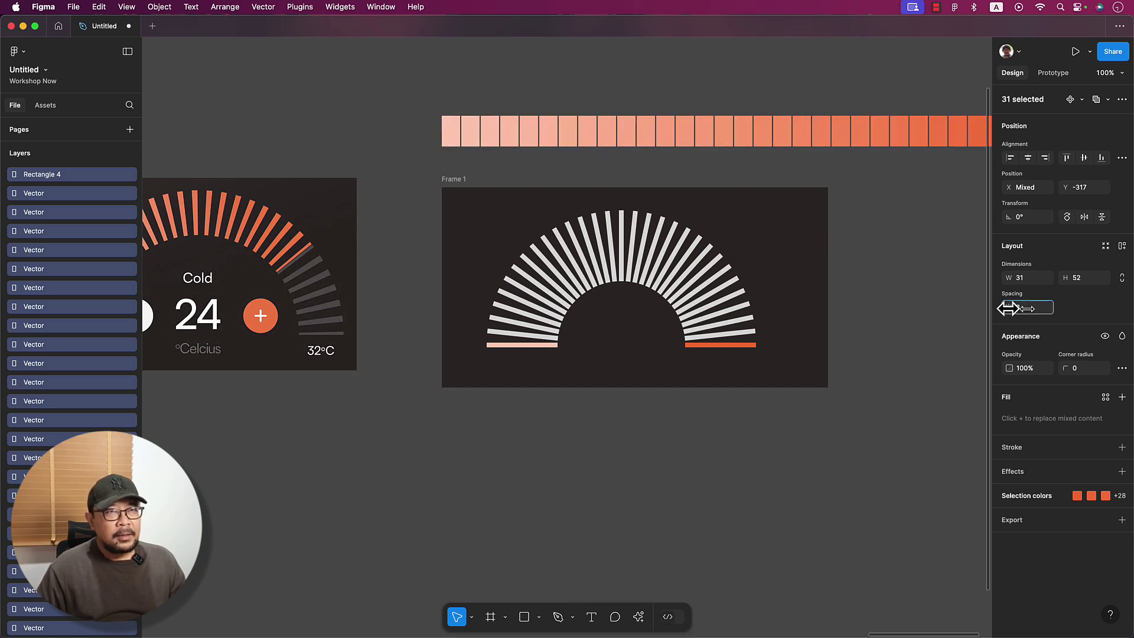
scroll(853, 285, "left", 4)
Give the three lowest left-side bars the first three successive peach swatch colours
left_click(862, 291)
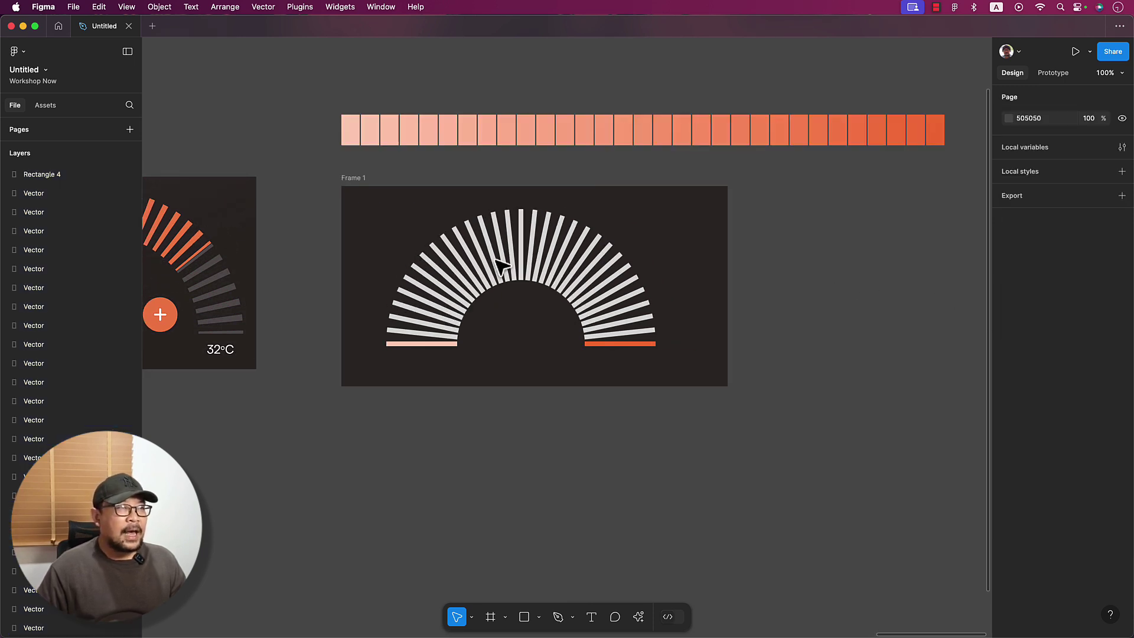
left_click(415, 332)
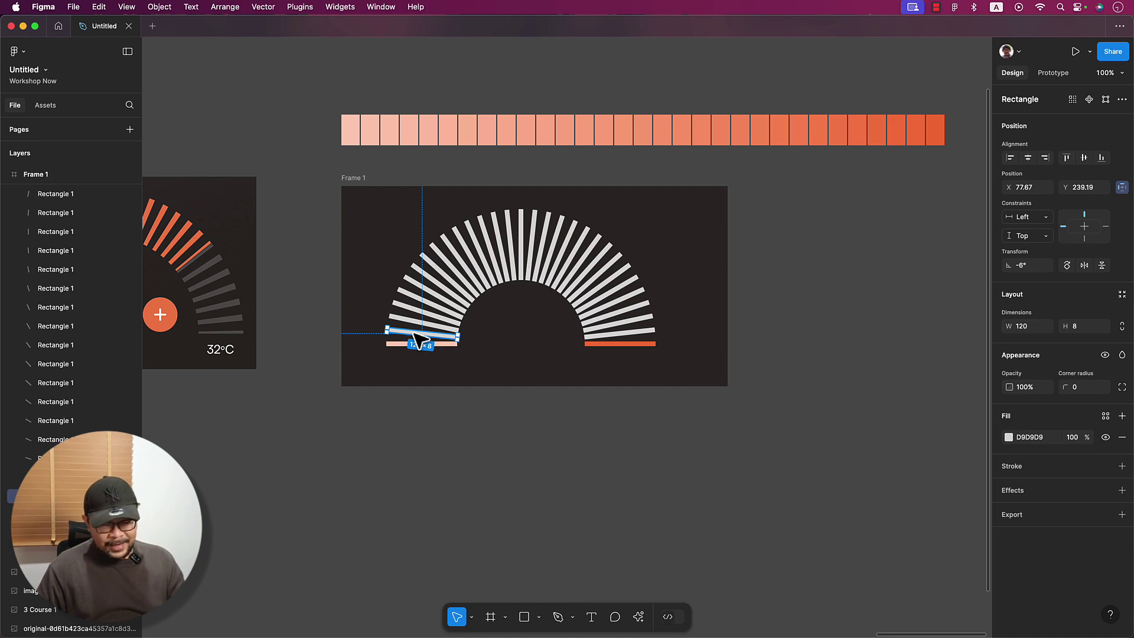
key("i")
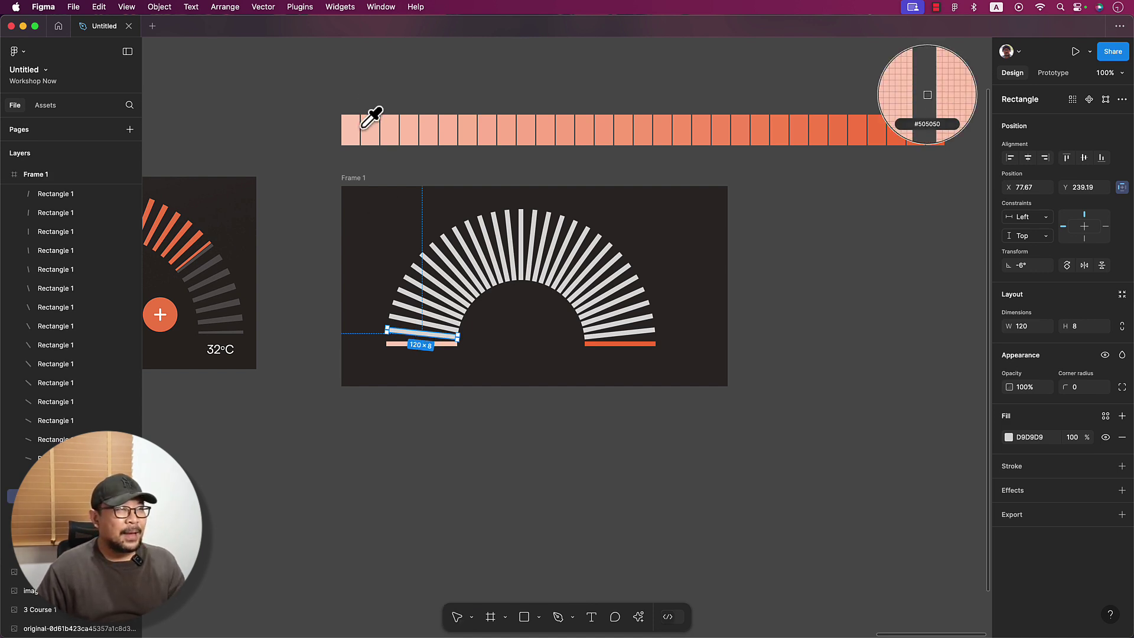
left_click(367, 127)
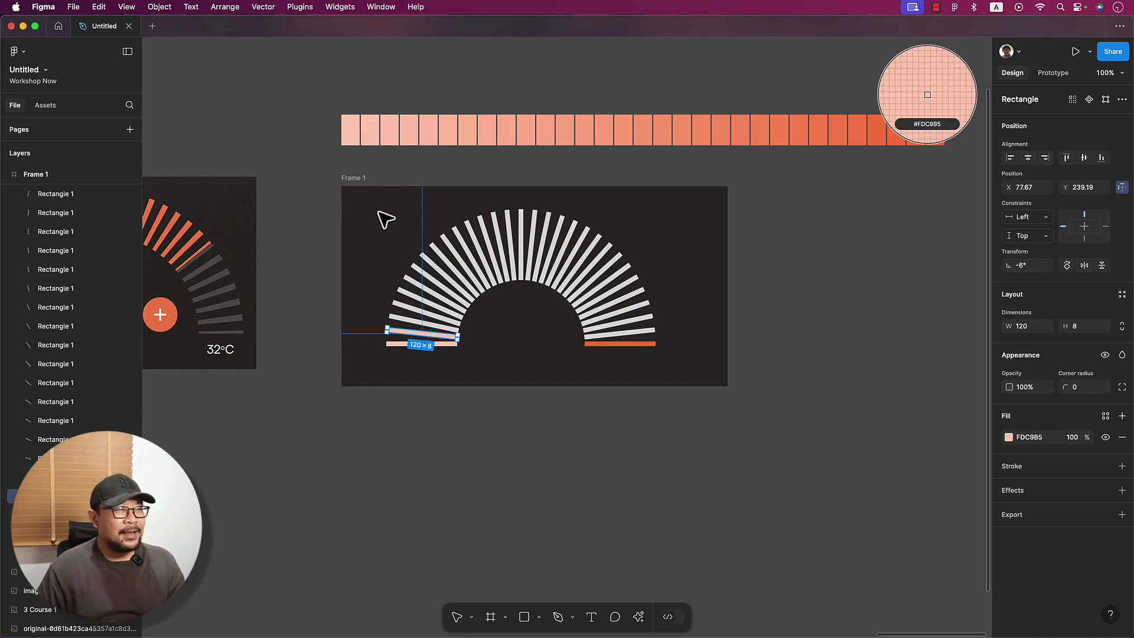
left_click(434, 325)
key("i")
left_click(390, 127)
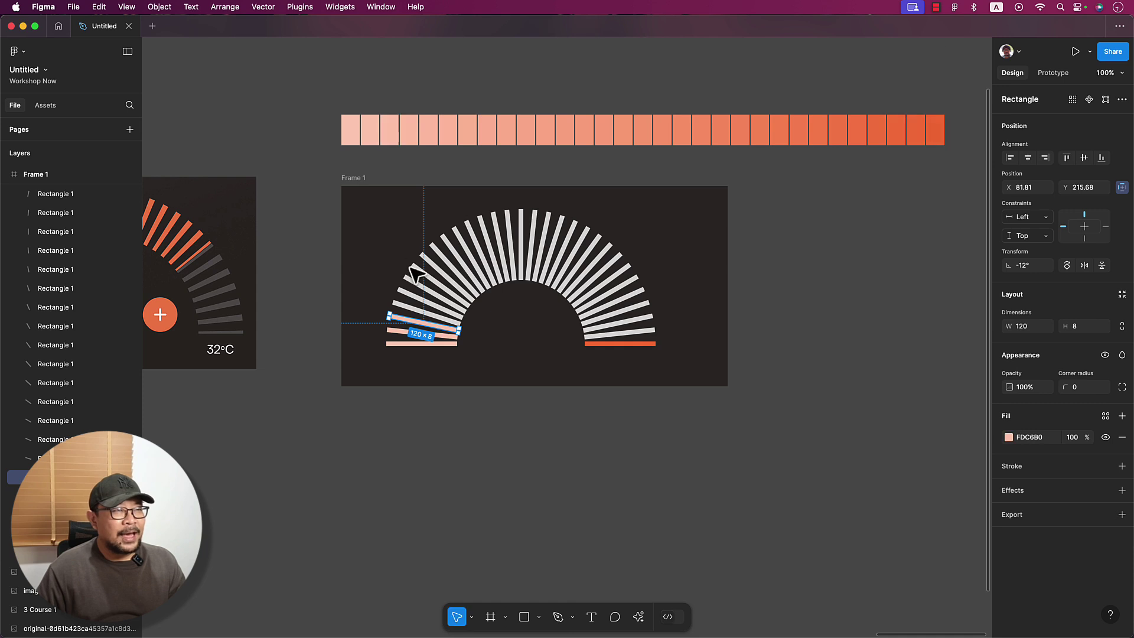
left_click(422, 311)
key("i")
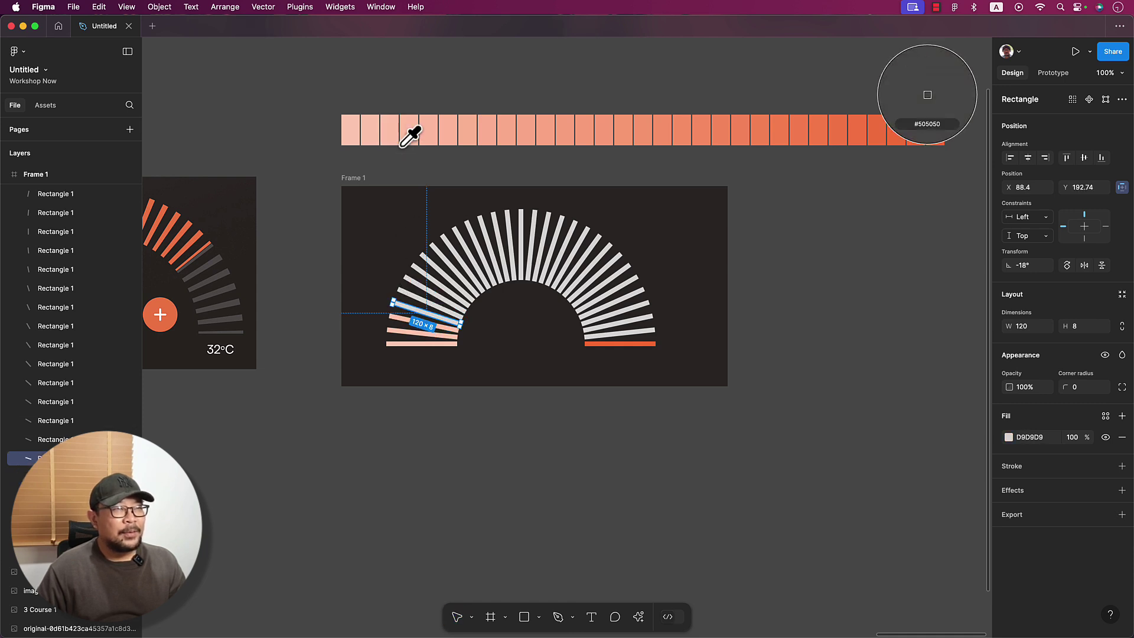
left_click(416, 131)
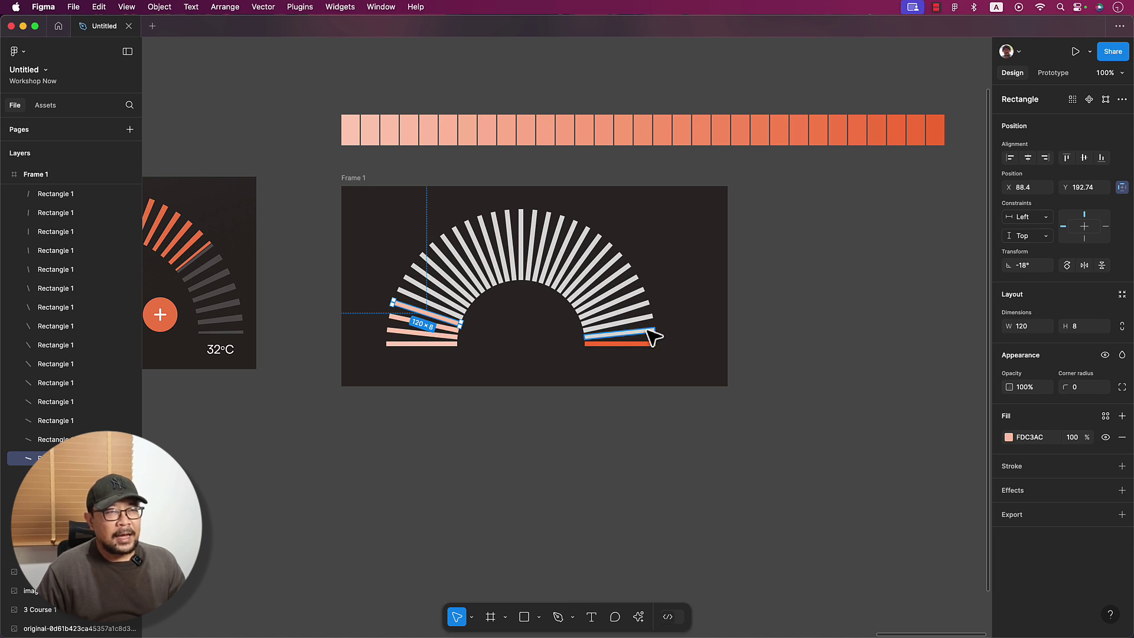
Fill the second bottom-right bar with the orange end swatch colour
left_click(649, 331)
key("i")
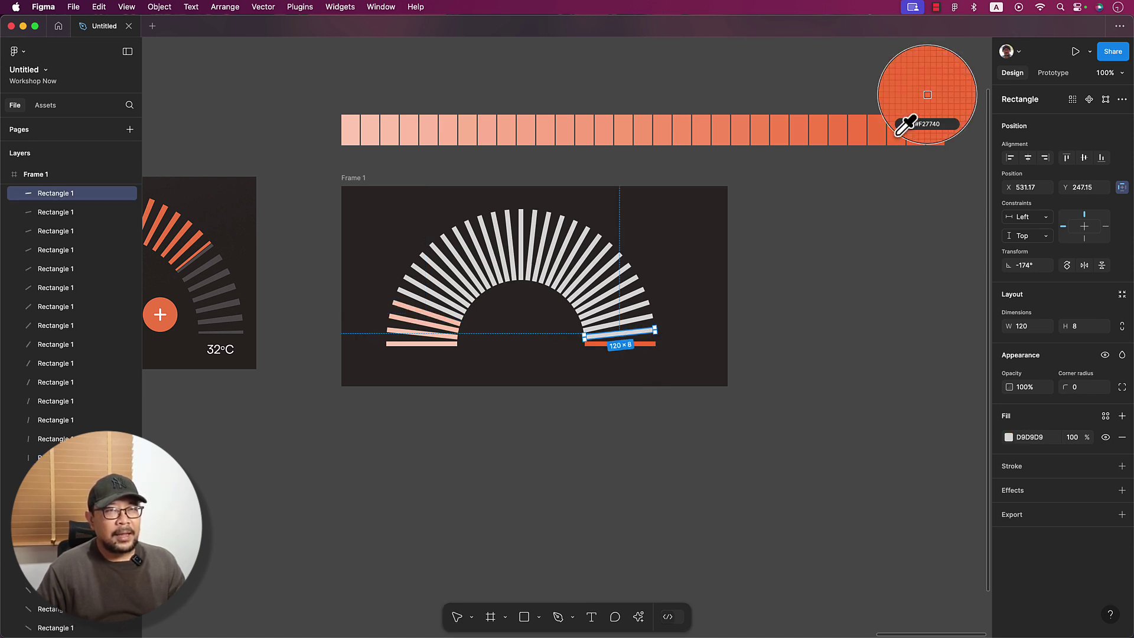
scroll(900, 176, "right", 2)
scroll(889, 165, "right", 3)
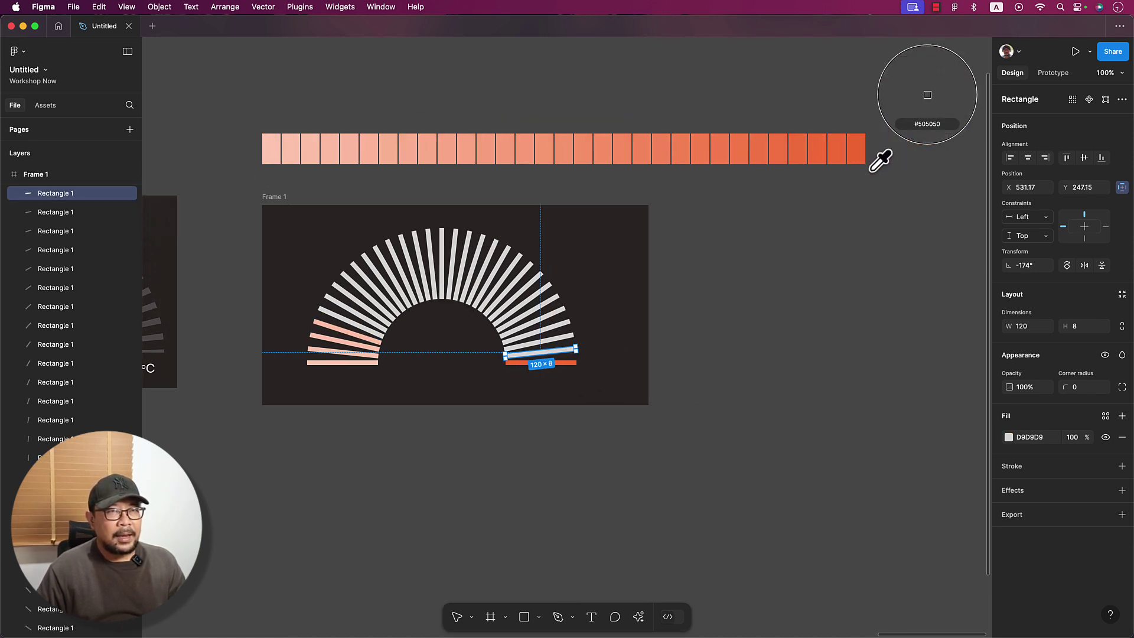
left_click(851, 147)
left_click(770, 267)
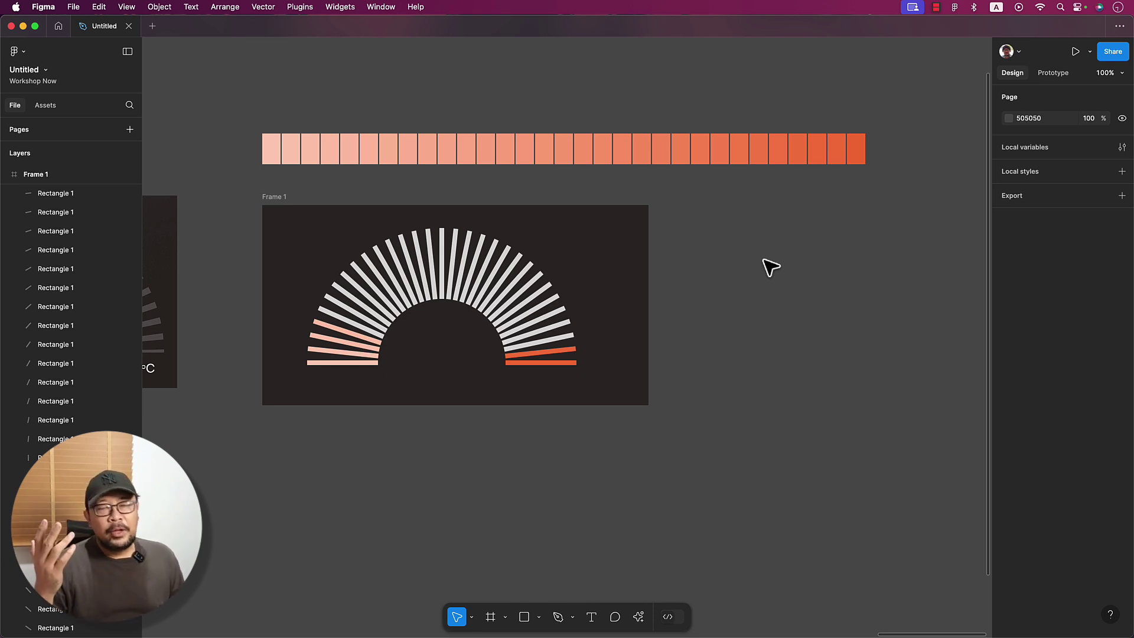
scroll(752, 268, "left", 1)
scroll(752, 268, "left", 5)
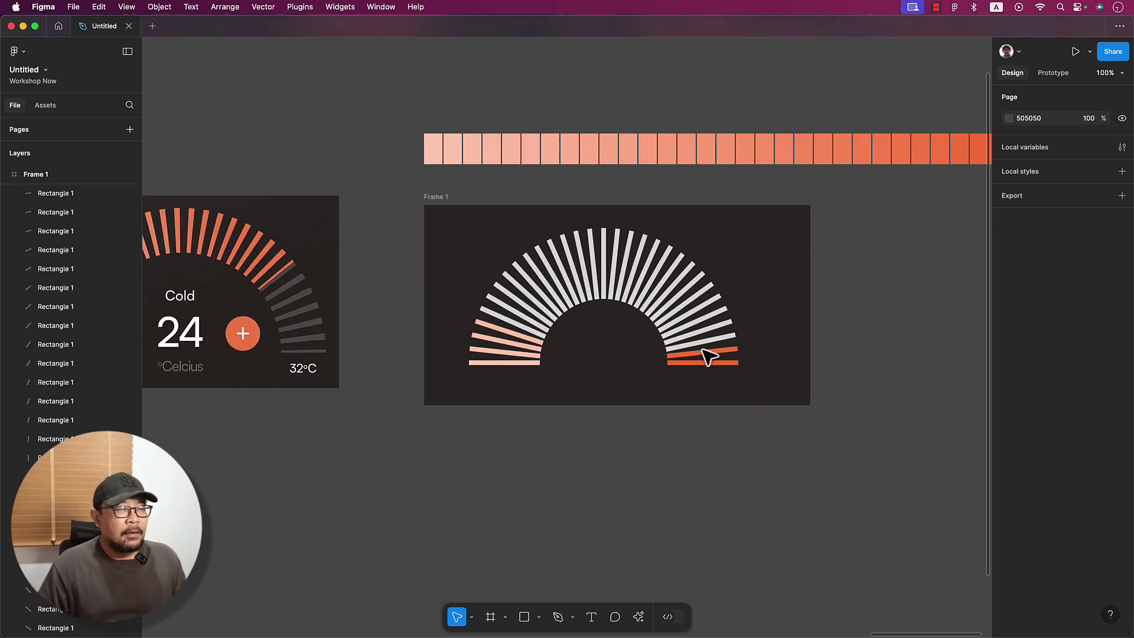
scroll(696, 380, "left", 3)
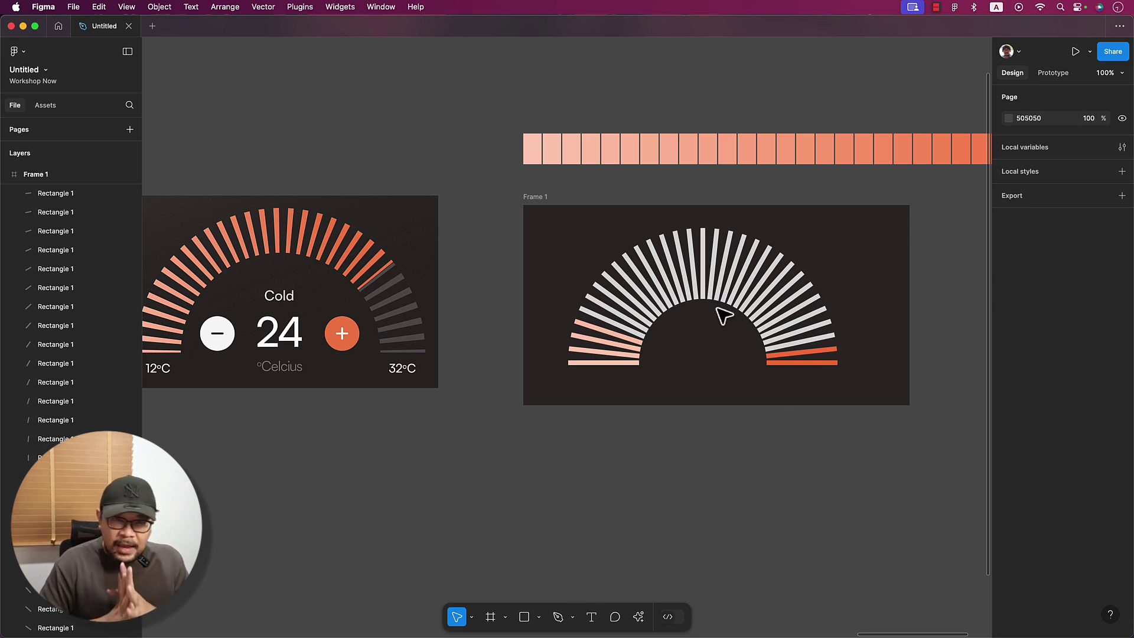
Pan across the canvas past the UI/UX workshop poster to the Auto Layout & Components banner
scroll(663, 307, "left", 10)
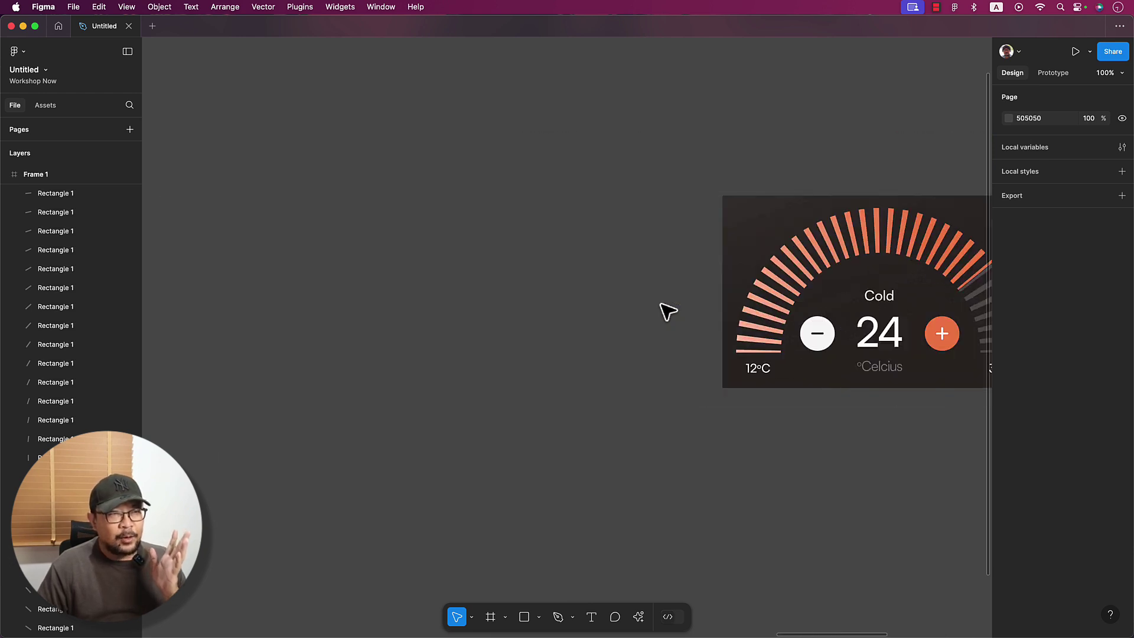
scroll(660, 304, "left", 6)
scroll(666, 310, "right", 10)
scroll(666, 310, "right", 5)
scroll(666, 309, "left", 2)
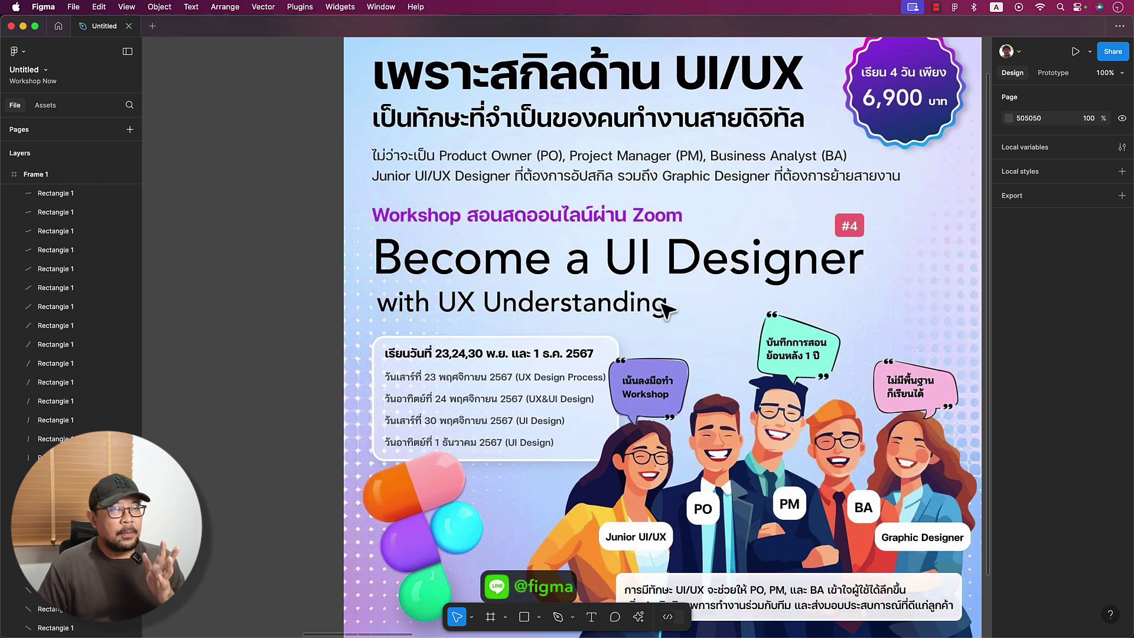
scroll(666, 309, "up", 2)
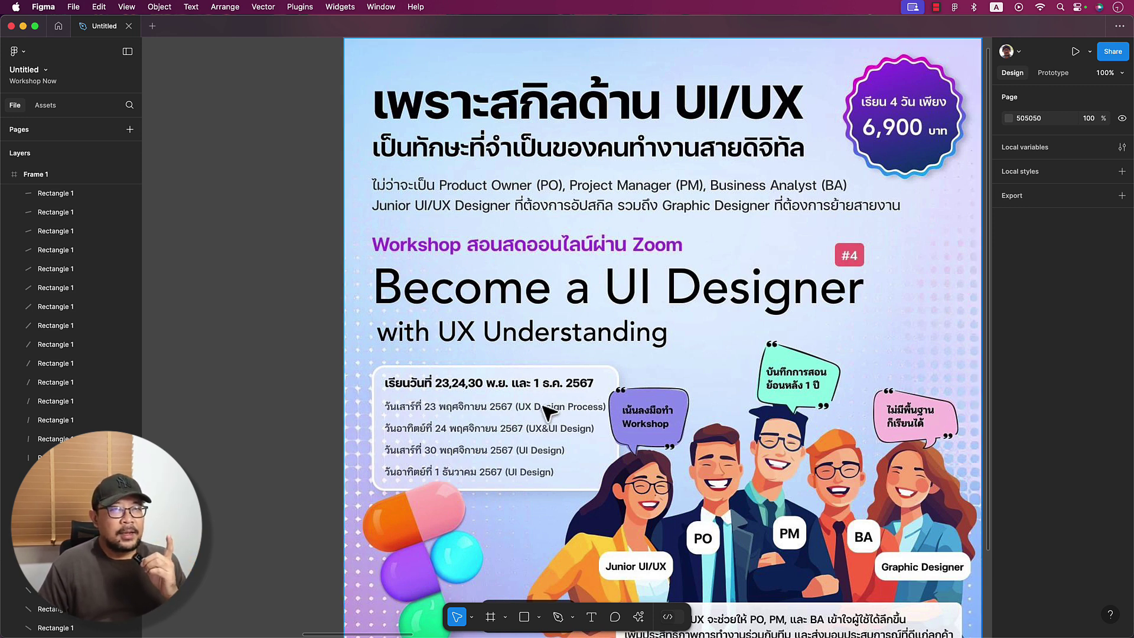
scroll(542, 407, "down", 1)
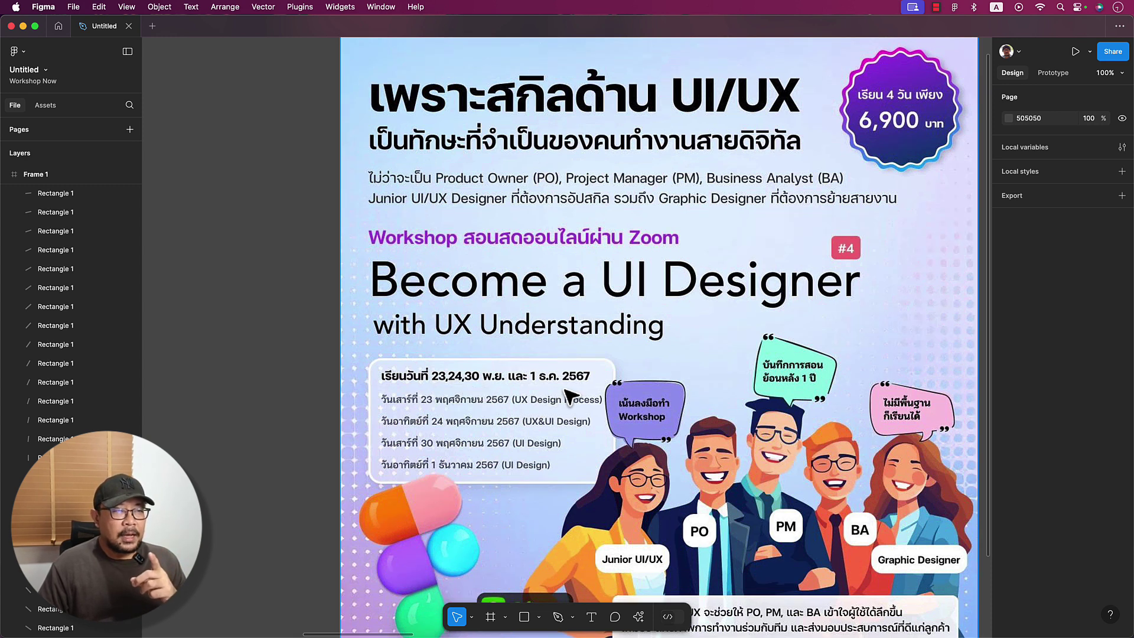
scroll(565, 393, "down", 2)
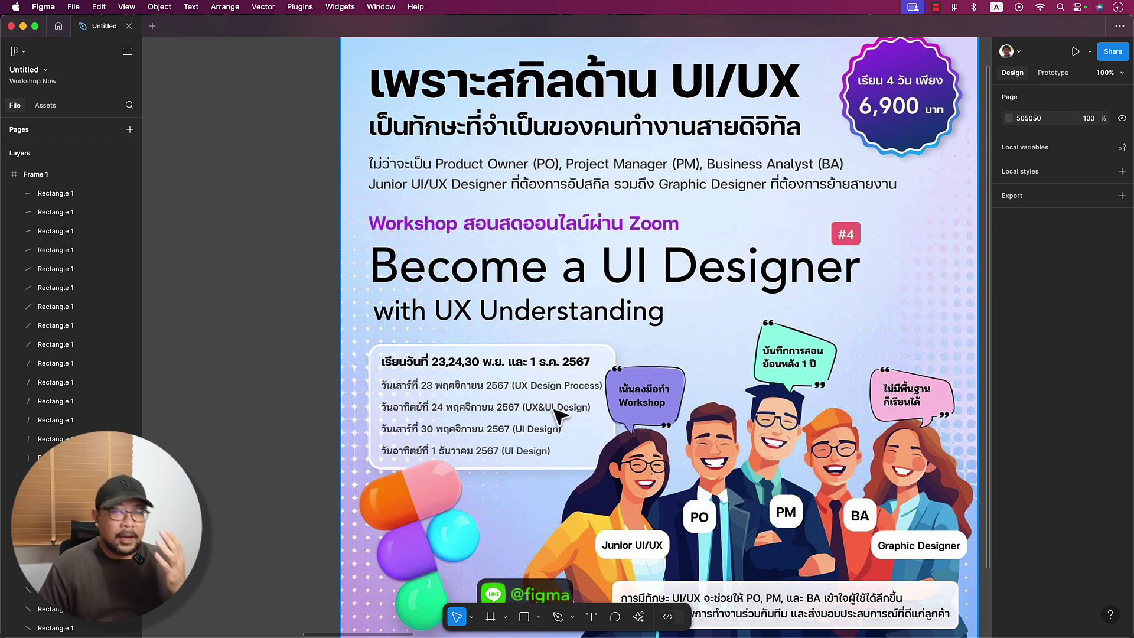
scroll(552, 410, "left", 3)
scroll(542, 407, "left", 5)
Center the Auto Layout workshop poster, showing its 10 November Zoom session and 3,000-baht price
scroll(542, 408, "left", 10)
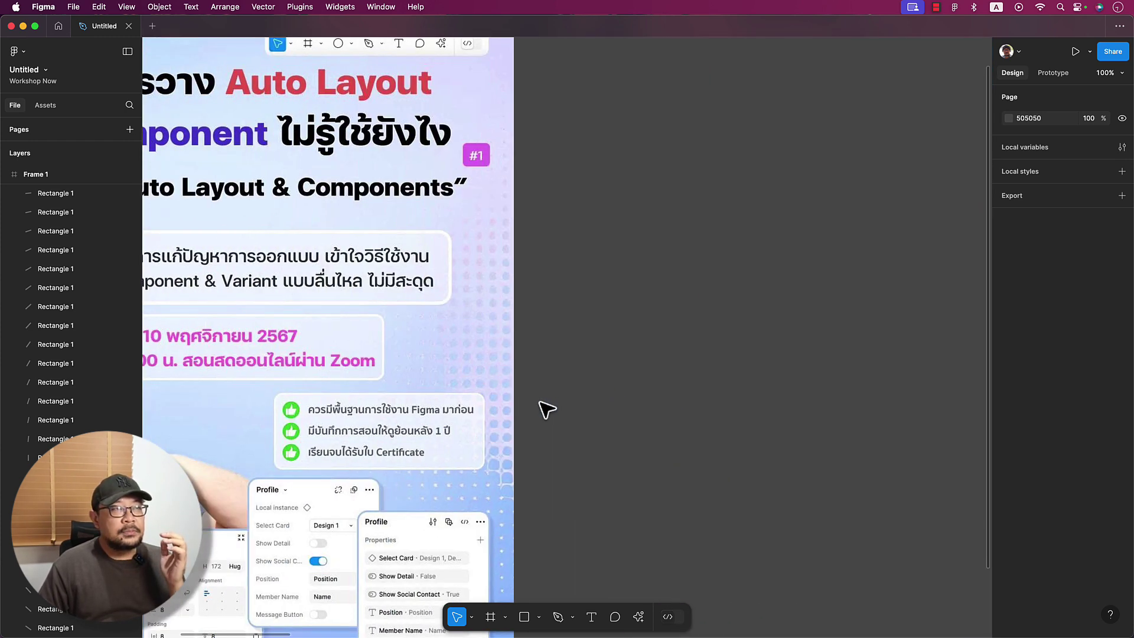
scroll(542, 407, "left", 10)
scroll(528, 399, "left", 4)
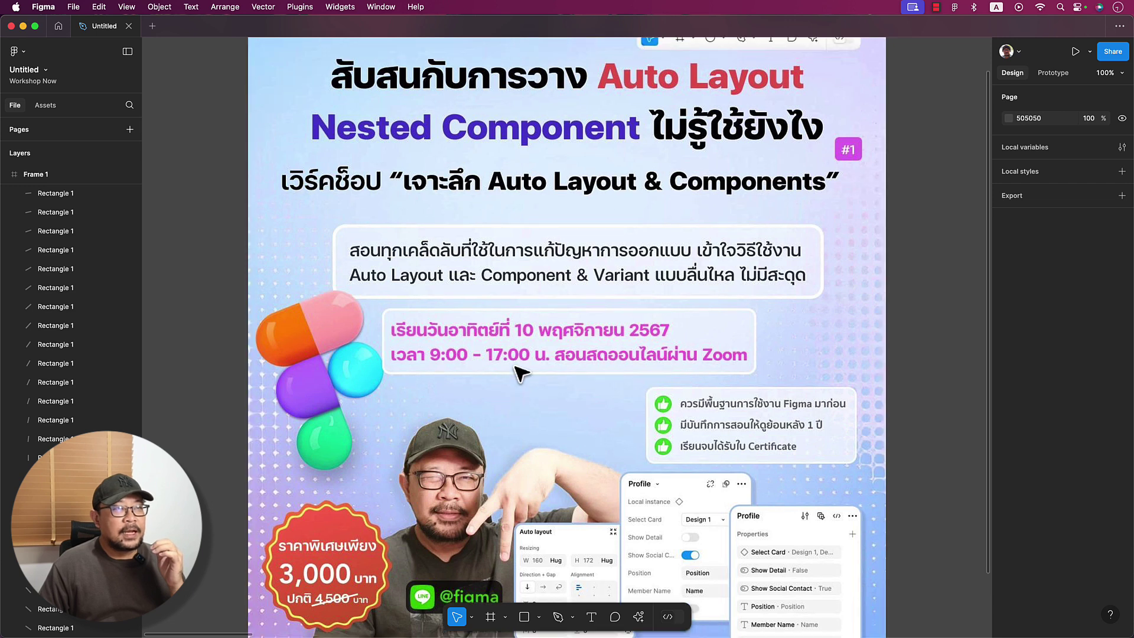
scroll(598, 235, "up", 2)
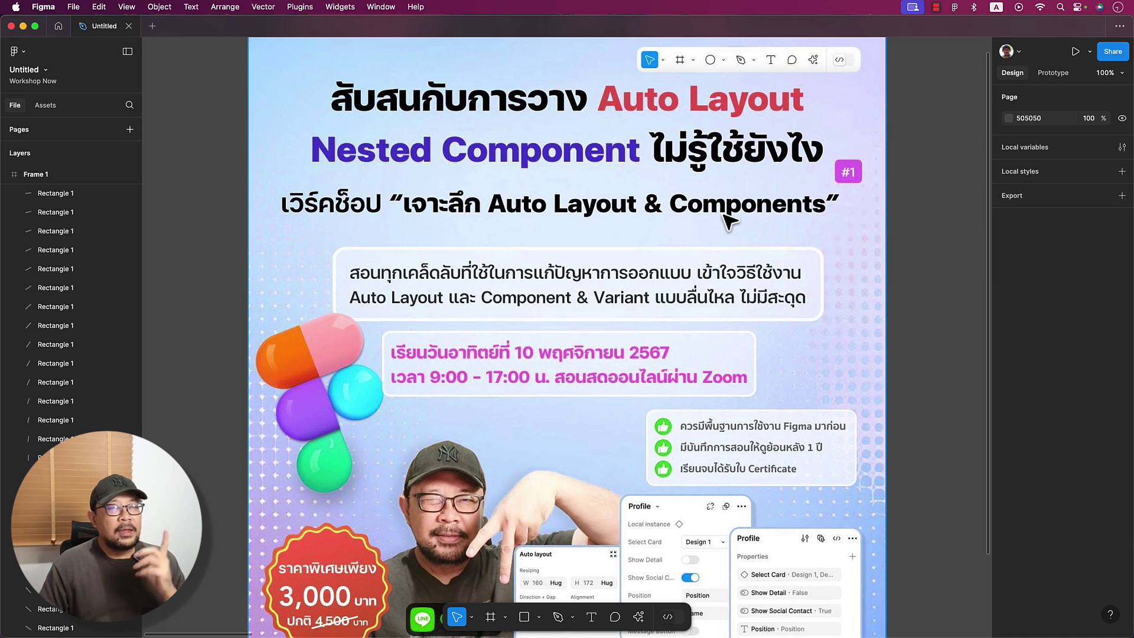
scroll(555, 390, "down", 1)
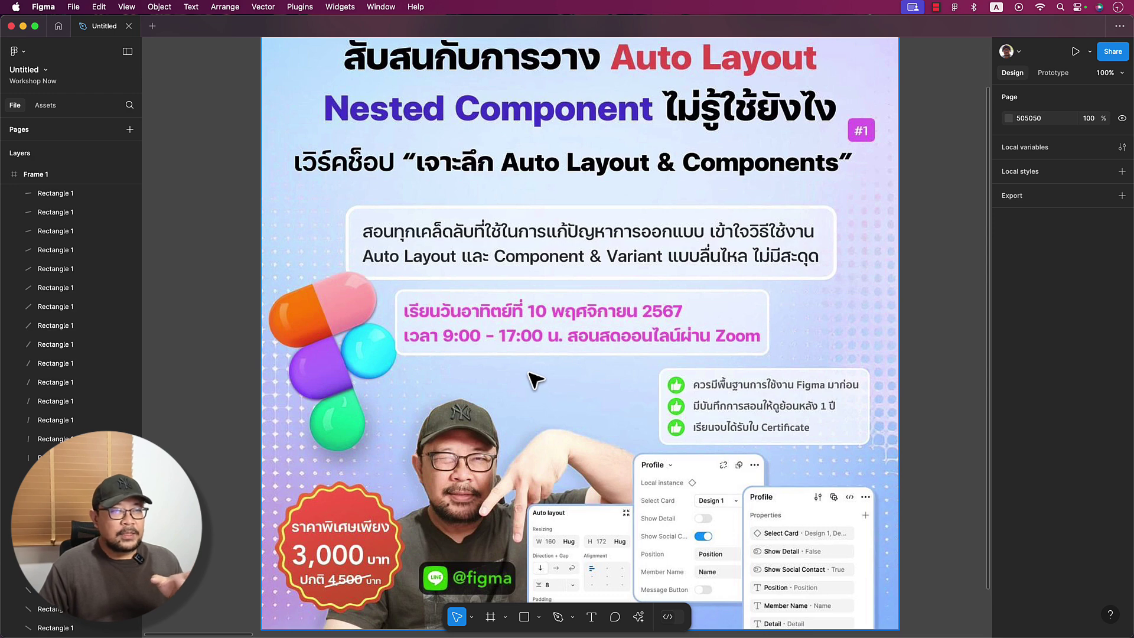
scroll(539, 380, "down", 3)
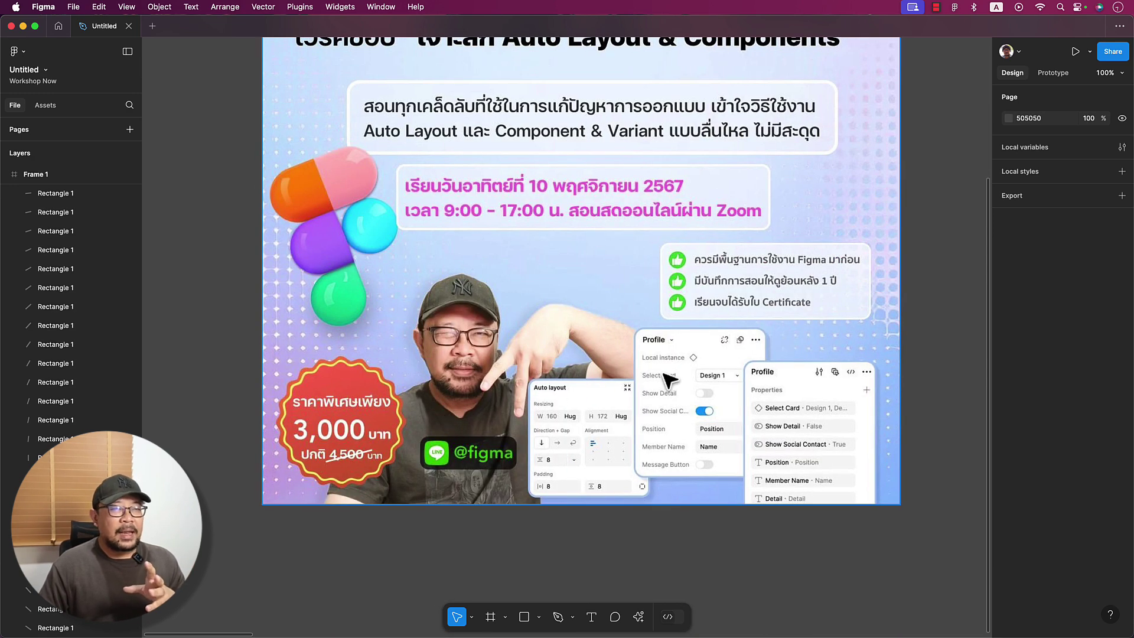
scroll(676, 372, "up", 2)
scroll(679, 368, "up", 3)
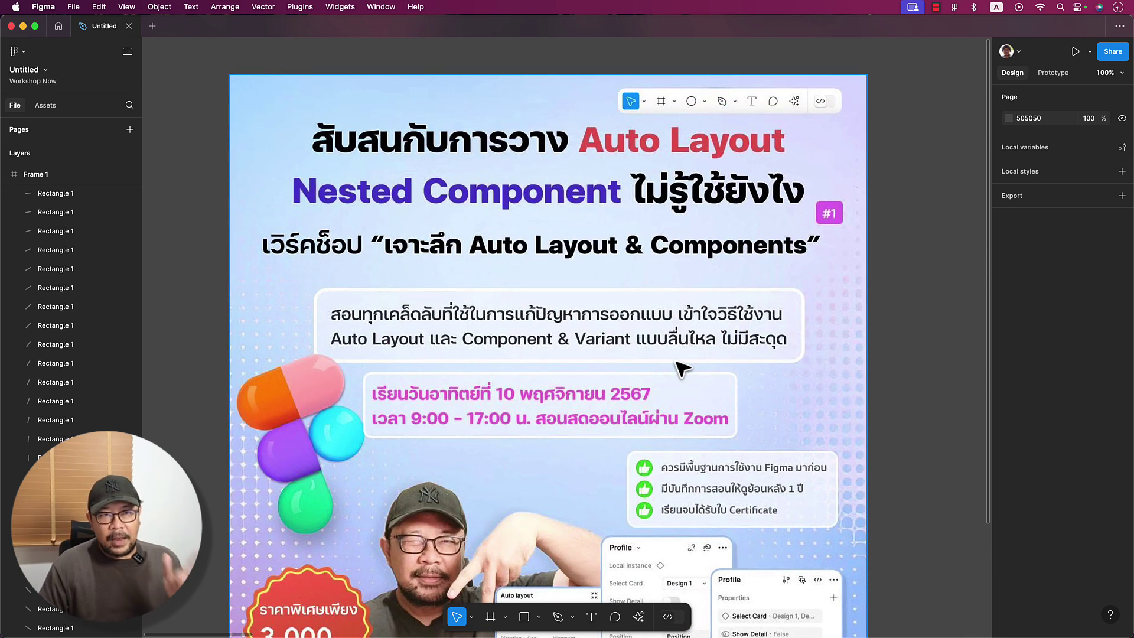